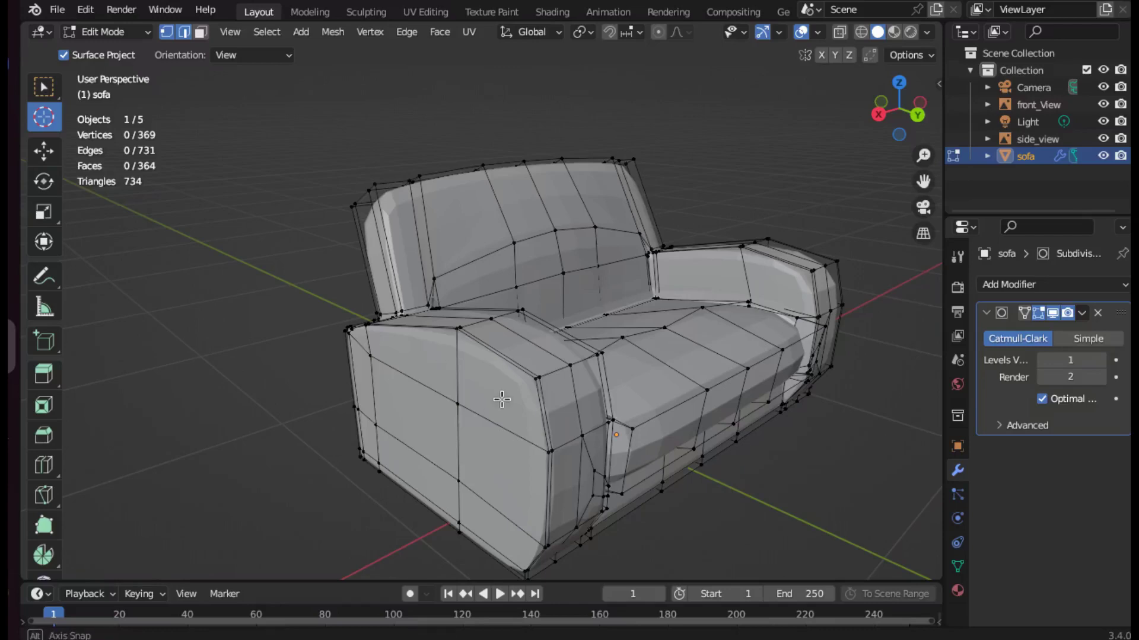
- Select the edge loops running along the sofa's base
key("w")
left_click(545, 433)
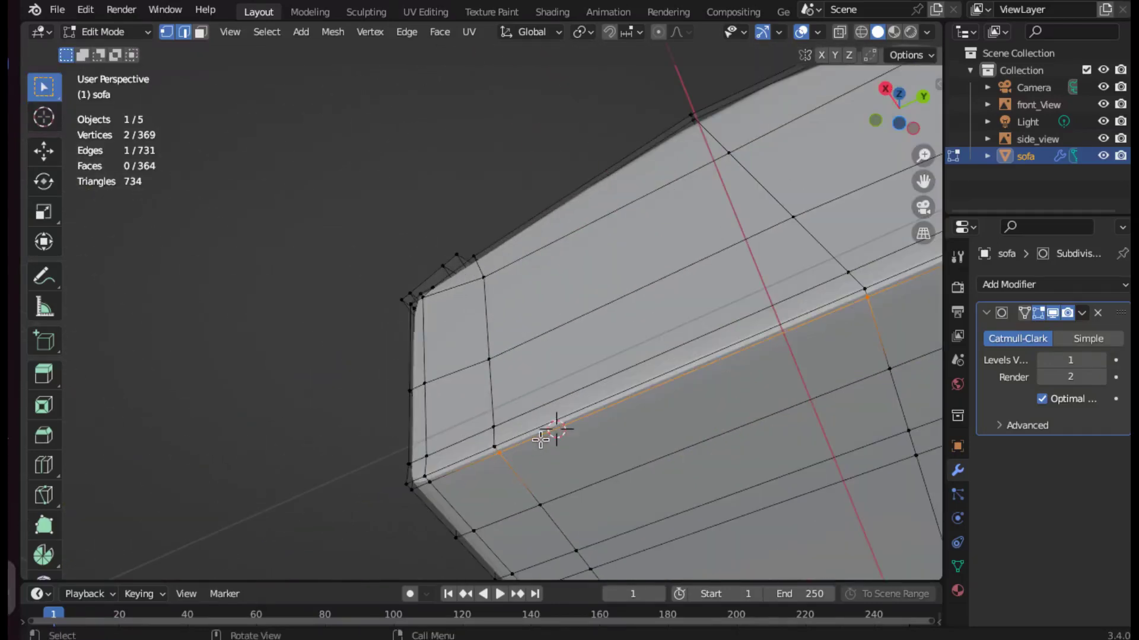
scroll(681, 413, "down", 2)
middle_click_drag(610, 452, 555, 474)
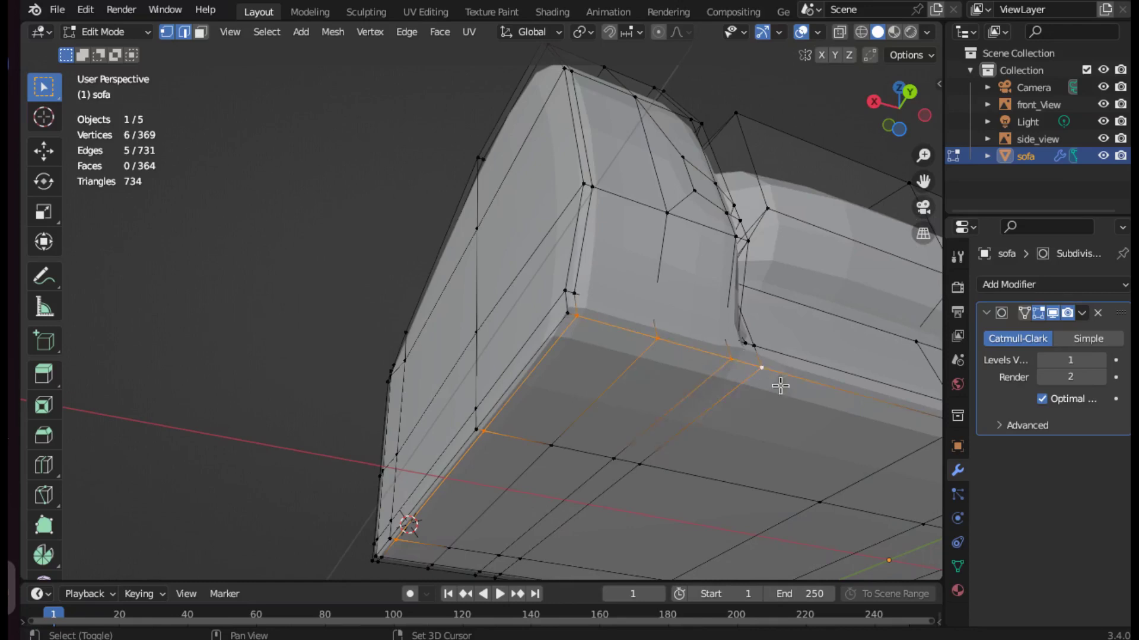
middle_click_drag(781, 386, 754, 437)
left_click(830, 270, "alt+shift")
scroll(828, 343, "down", 5)
middle_click_drag(829, 343, 697, 264)
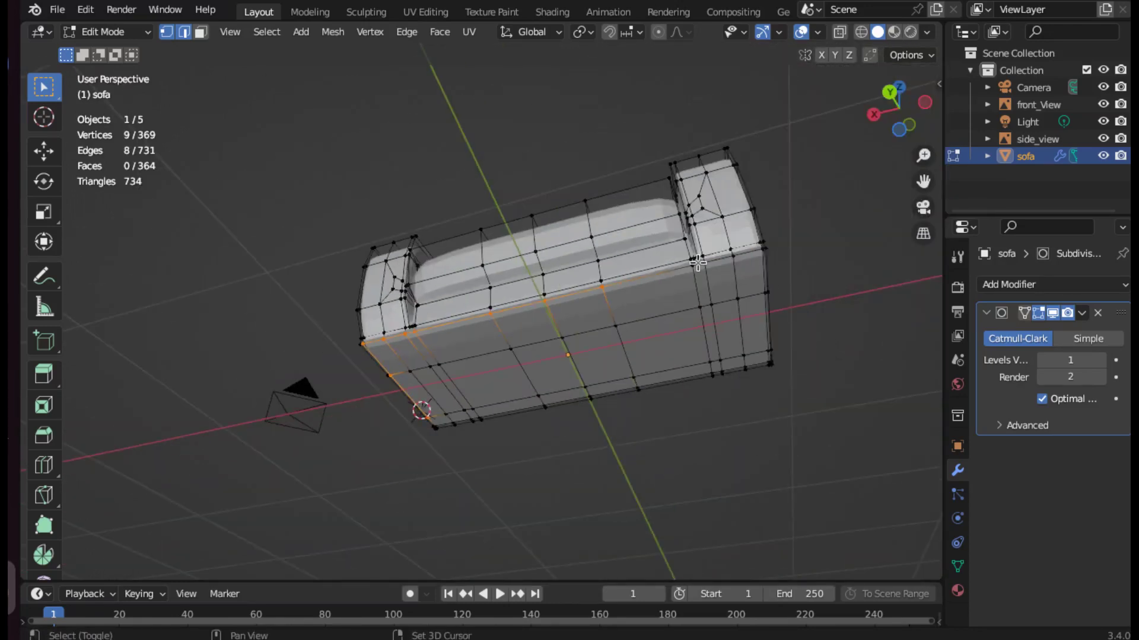
scroll(767, 334, "up", 5)
mouse_move(777, 297)
middle_mouse_down()
mouse_move(622, 445)
mouse_move(560, 433)
mouse_move(297, 245)
middle_mouse_up()
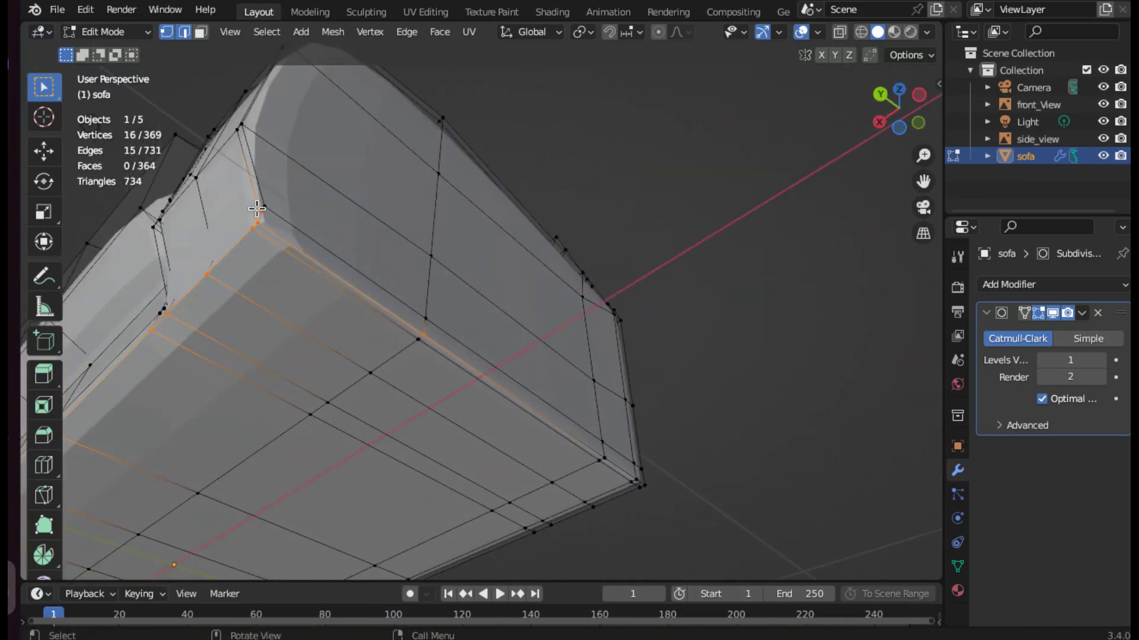
- Refine the base selection: drop the top cushion loop and stray vertex, and add one edge
left_click(291, 243, "alt+shift")
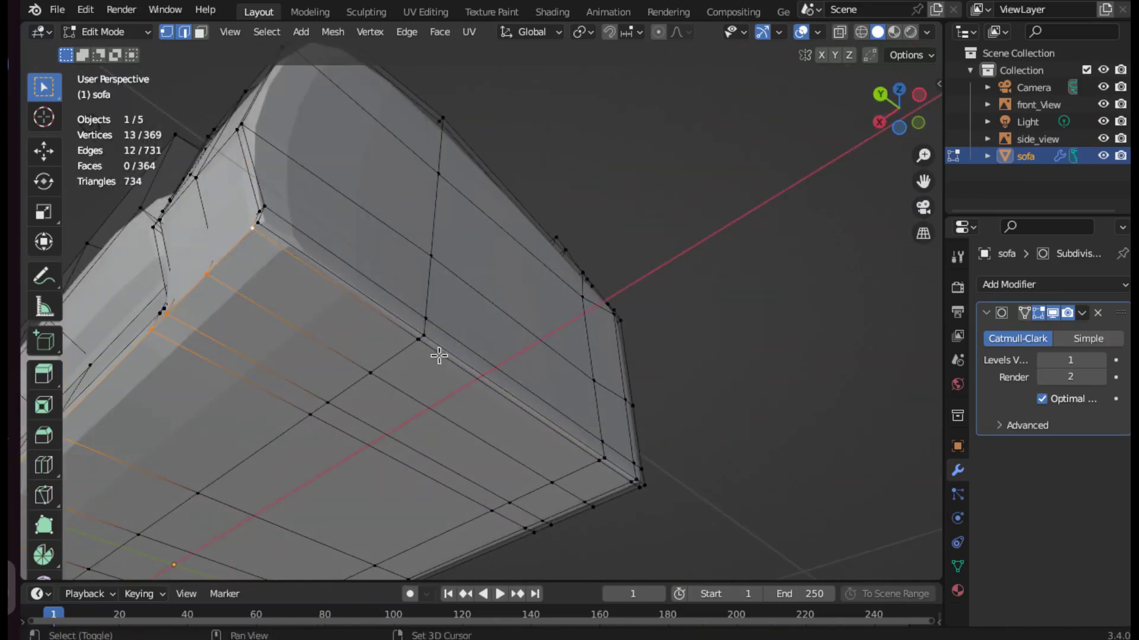
mouse_move(618, 489)
middle_mouse_down()
mouse_move(577, 318)
mouse_move(569, 348)
mouse_move(454, 400)
middle_mouse_up()
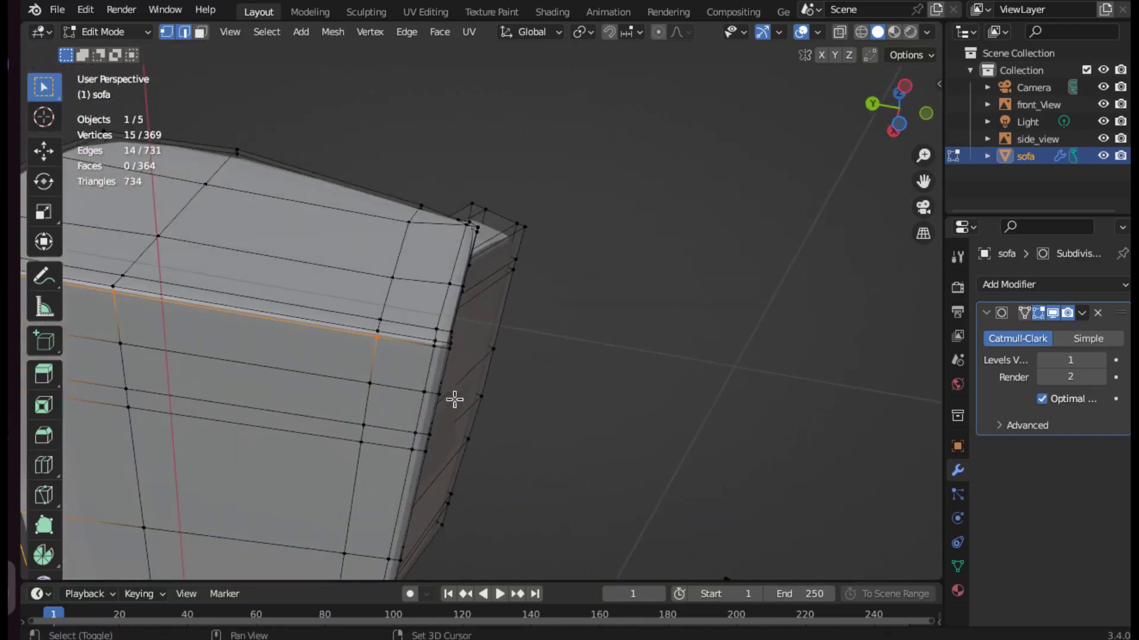
left_click(412, 449, "shift")
middle_click_drag(452, 460, 477, 282)
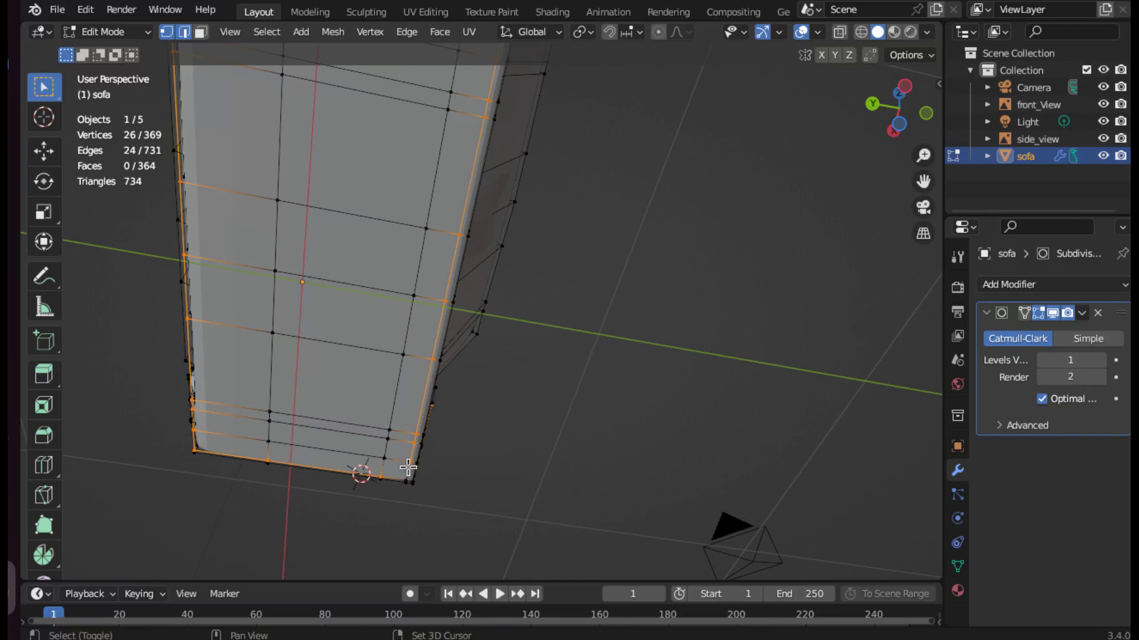
middle_click_drag(452, 409, 564, 447)
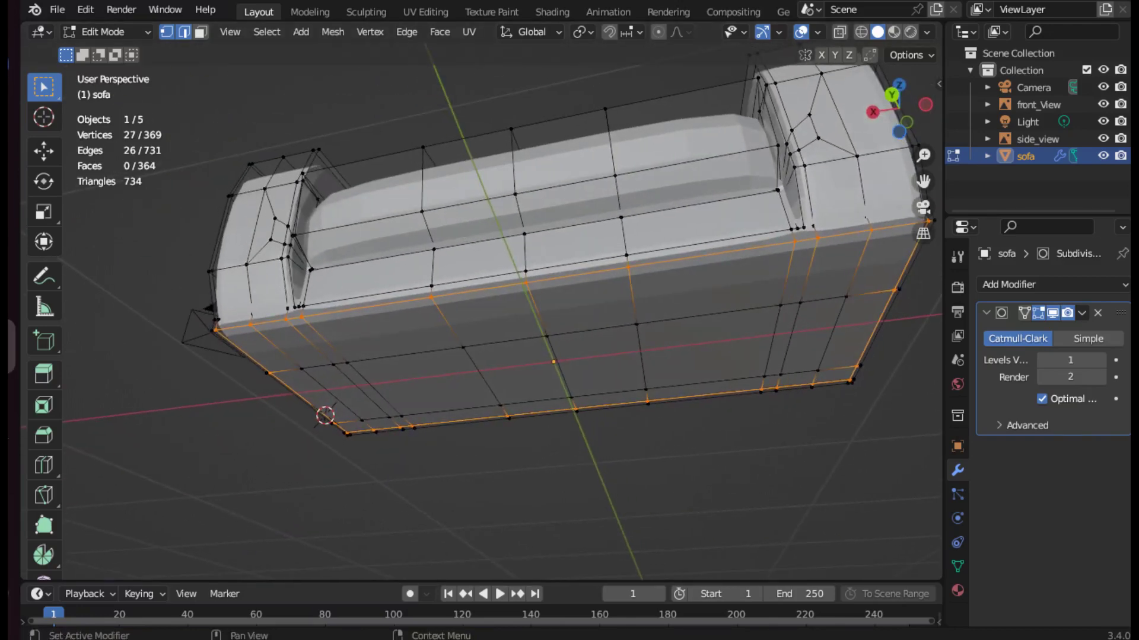
middle_click_drag(475, 415, 534, 368)
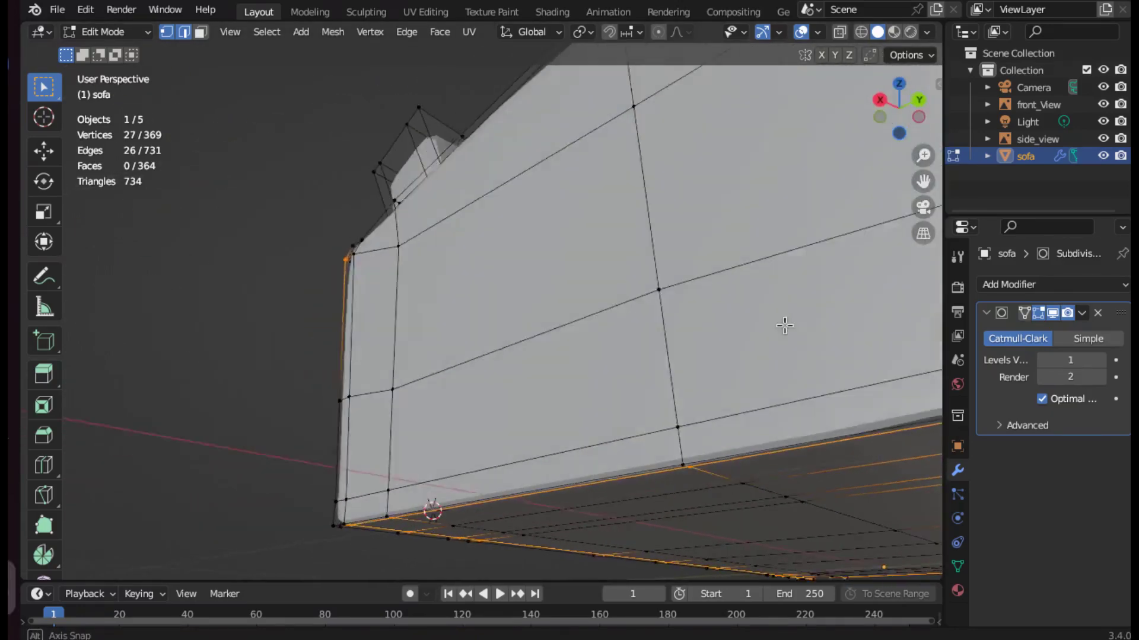
middle_click_drag(703, 371, 357, 226)
left_click(356, 256, "shift")
scroll(602, 325, "down", 5)
middle_click_drag(601, 325, 393, 204)
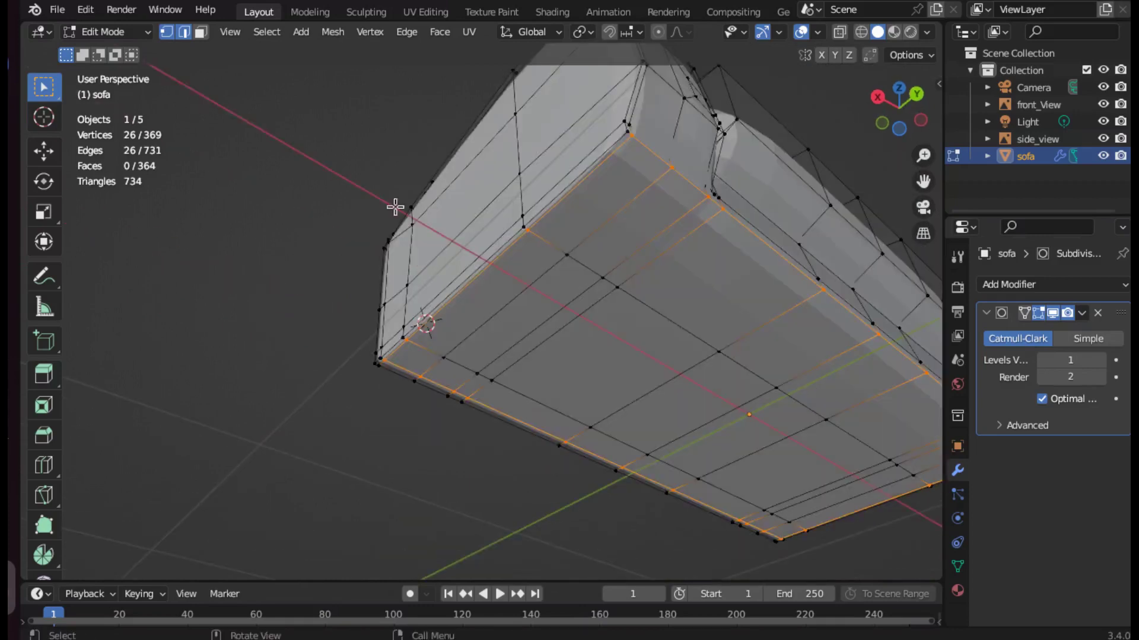
mouse_move(539, 328)
middle_mouse_down()
mouse_move(534, 311)
mouse_move(376, 374)
mouse_move(564, 394)
middle_mouse_up()
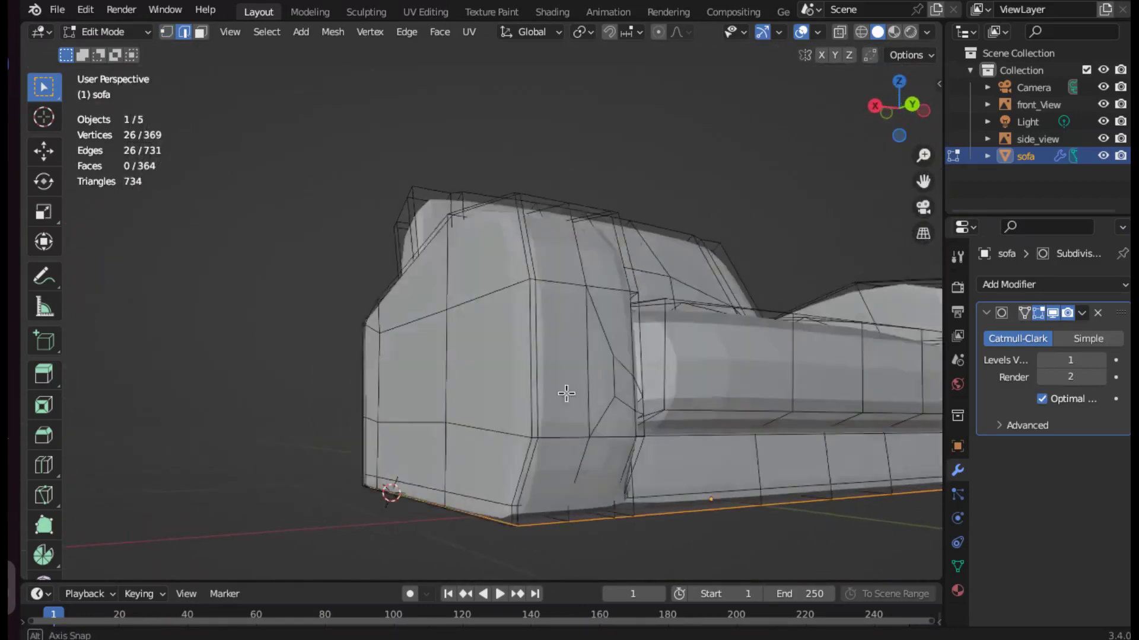
- Apply the Subdivision modifier in Object Mode, giving a 1,464-vertex mesh, and return to Edit Mode
left_click(1082, 313)
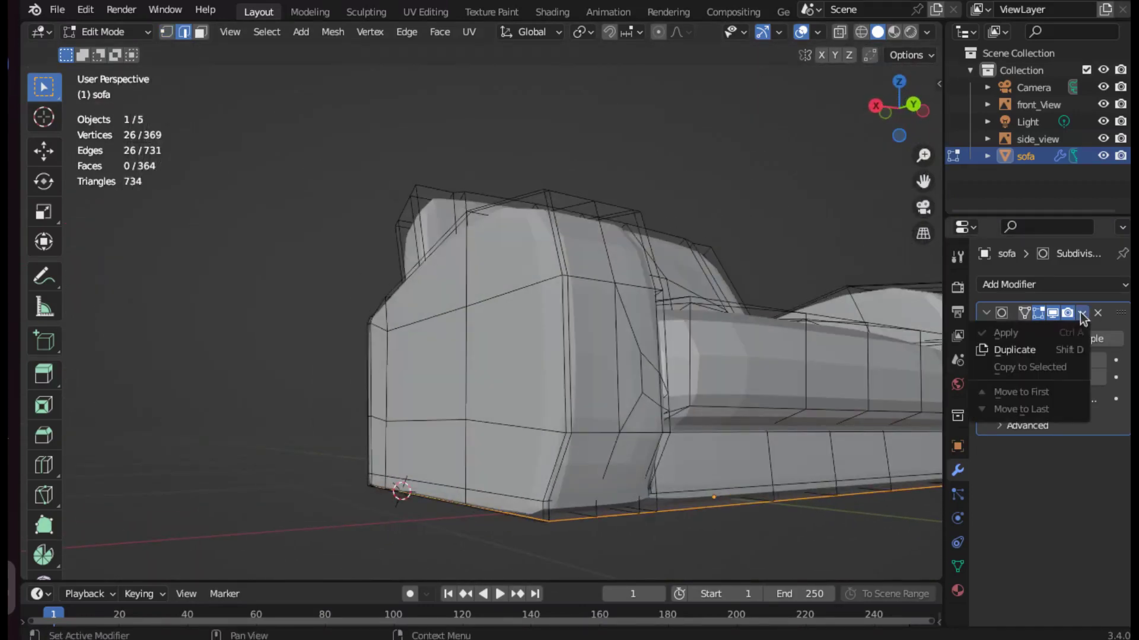
left_click(142, 33)
left_click(101, 48)
left_click(1082, 313)
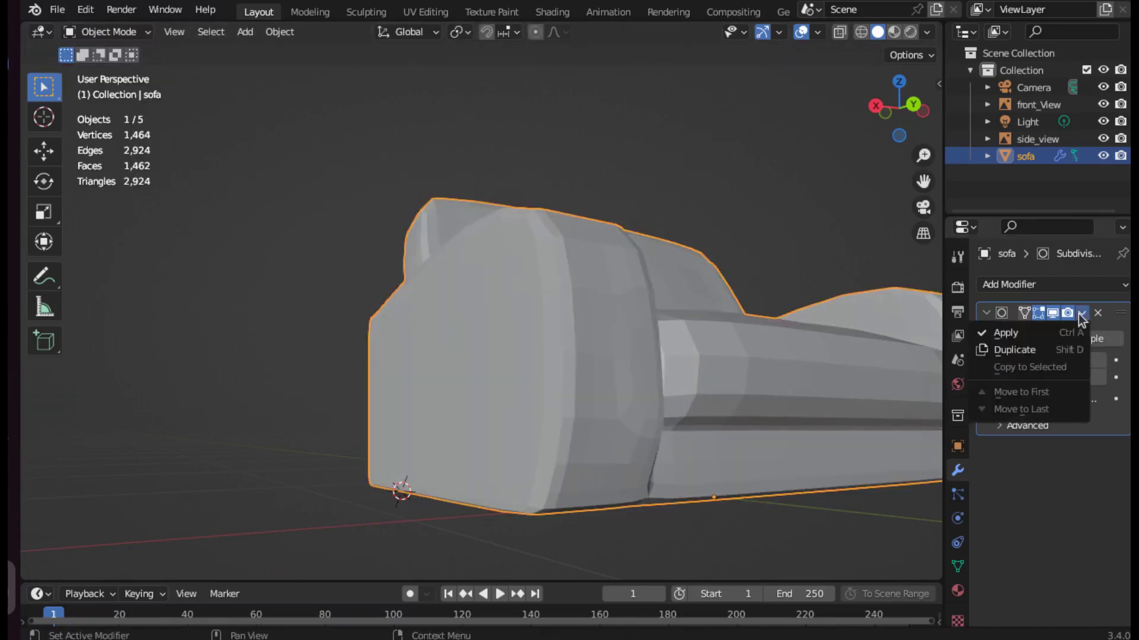
left_click(1049, 339)
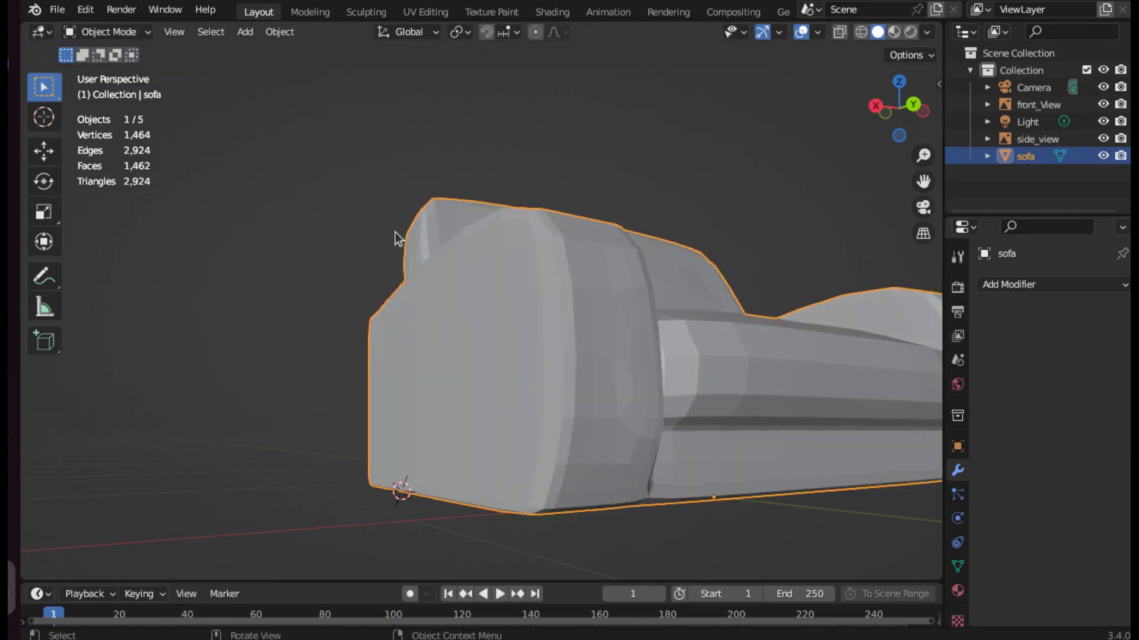
key("Tab")
mouse_move(410, 249)
middle_mouse_down()
mouse_move(565, 272)
mouse_move(508, 275)
mouse_move(618, 90)
middle_mouse_up()
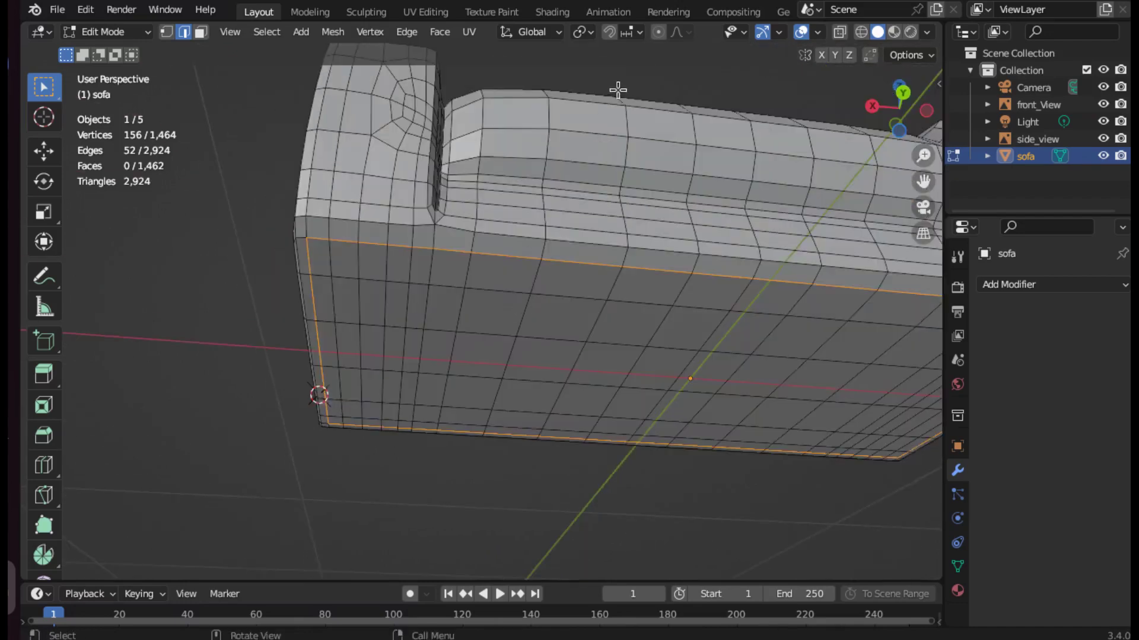
- Mark the selected base edges as UV seams and move to the Modeling workspace
left_click(406, 32)
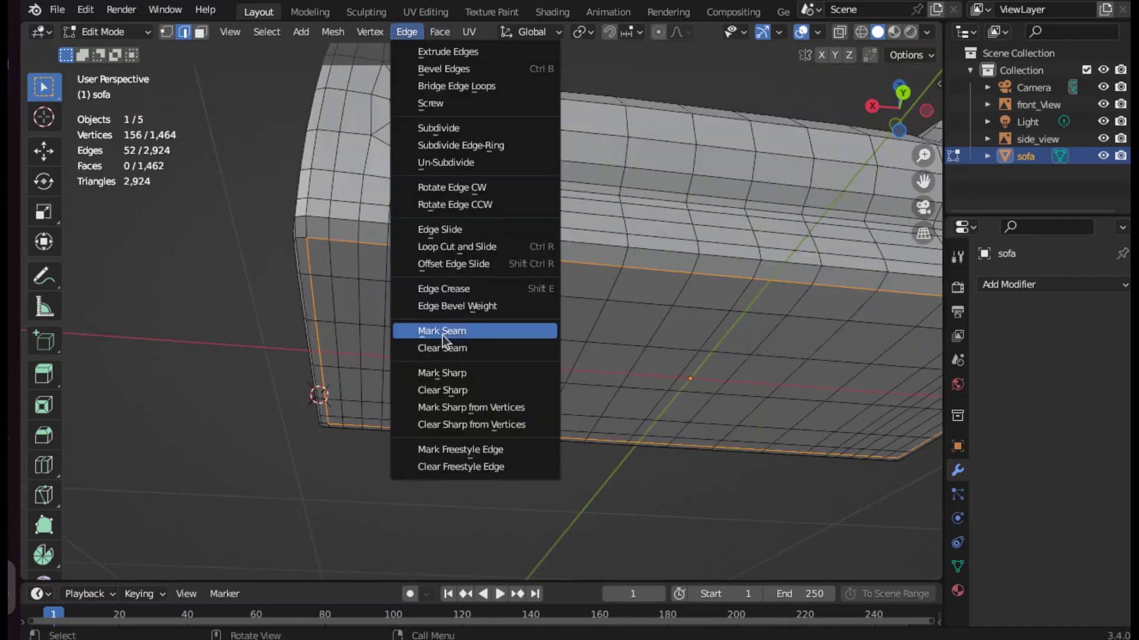
left_click(503, 331)
key("ctrl+Page_Down")
mouse_move(569, 356)
middle_mouse_down()
mouse_move(340, 447)
mouse_move(158, 498)
mouse_move(737, 374)
middle_mouse_up()
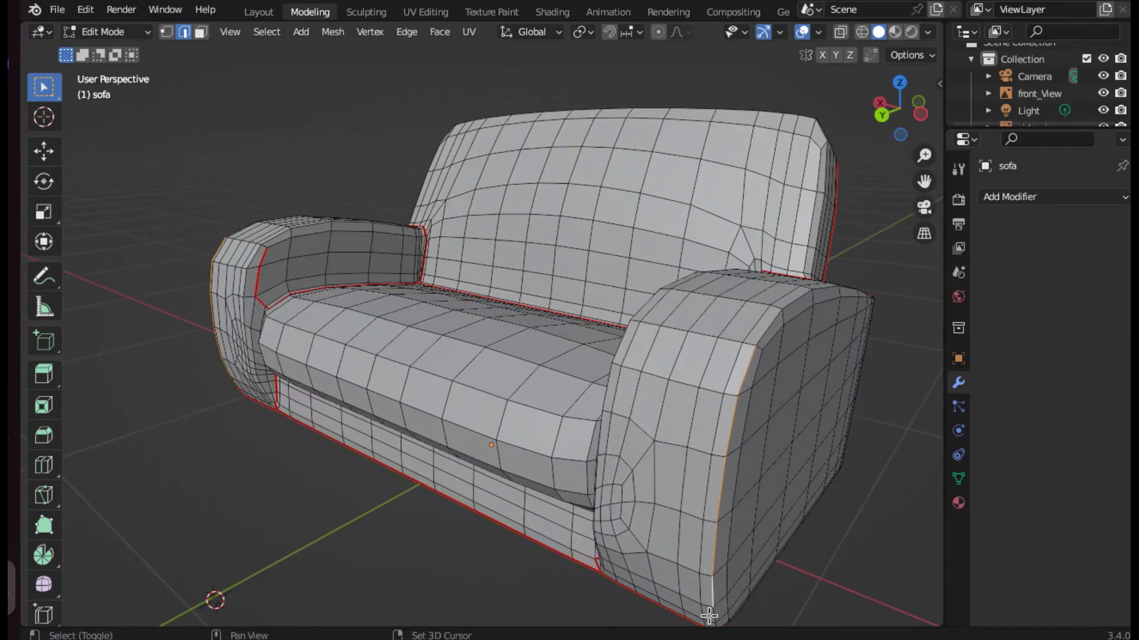
mouse_move(747, 493)
middle_mouse_down()
mouse_move(635, 348)
mouse_move(376, 419)
middle_mouse_up()
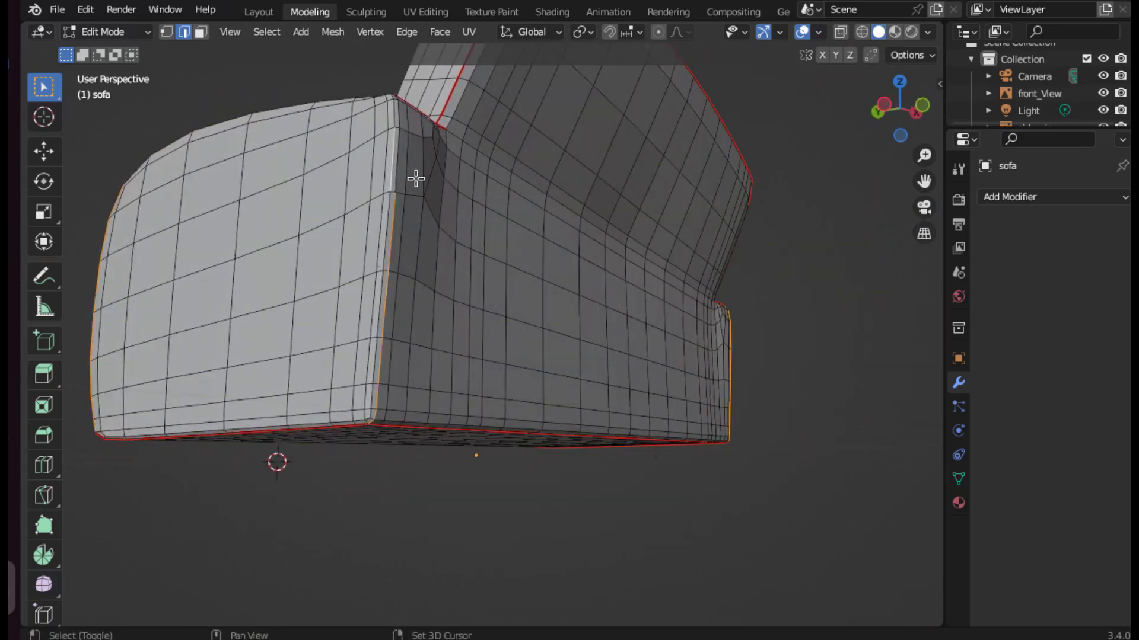
scroll(416, 179, "up", 2)
scroll(443, 267, "up", 2)
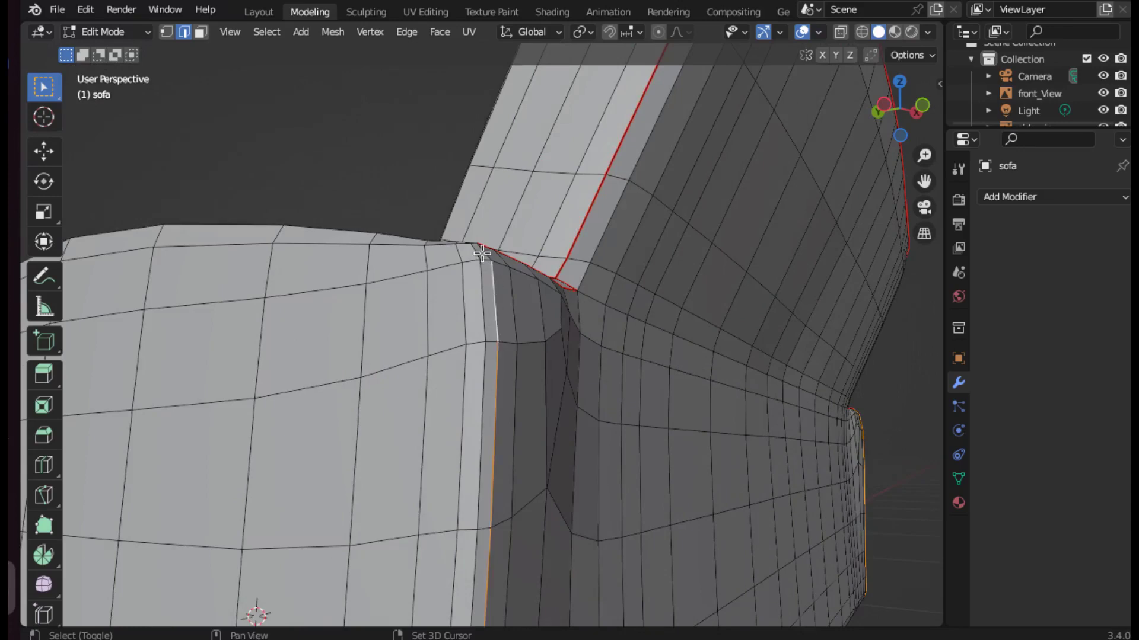
scroll(785, 375, "down", 5)
mouse_move(633, 356)
middle_mouse_down()
mouse_move(669, 364)
mouse_move(593, 267)
middle_mouse_up()
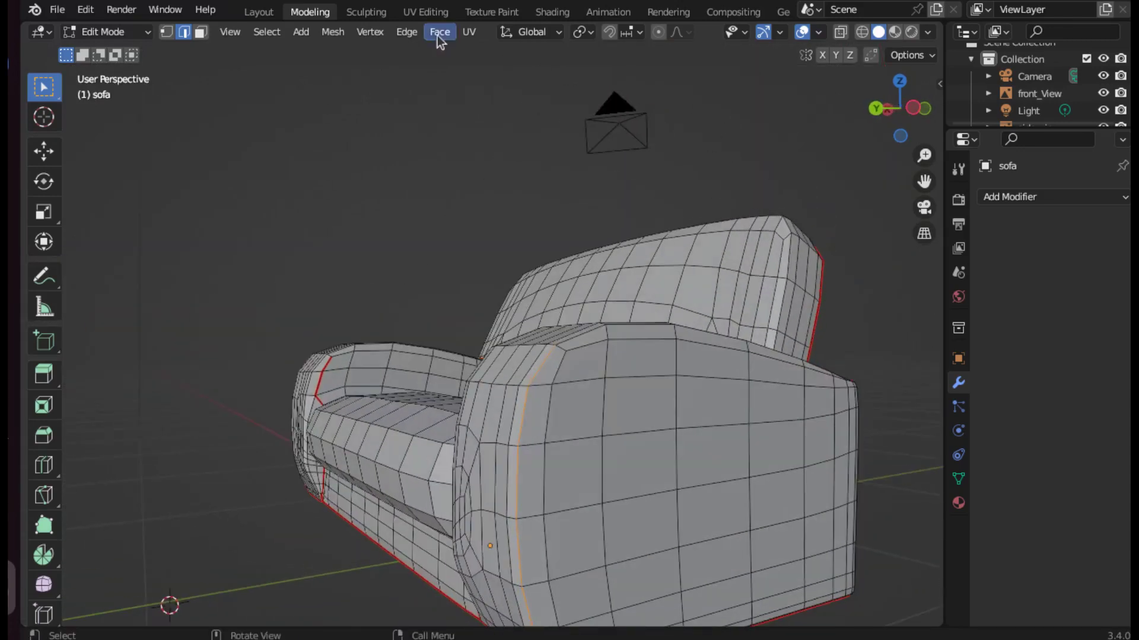
- Mark the armrest and backrest edges as seams and select the whole sofa mesh
left_click(407, 31)
left_click(438, 330)
mouse_move(437, 330)
middle_mouse_down()
mouse_move(634, 383)
mouse_move(415, 274)
mouse_move(375, 393)
middle_mouse_up()
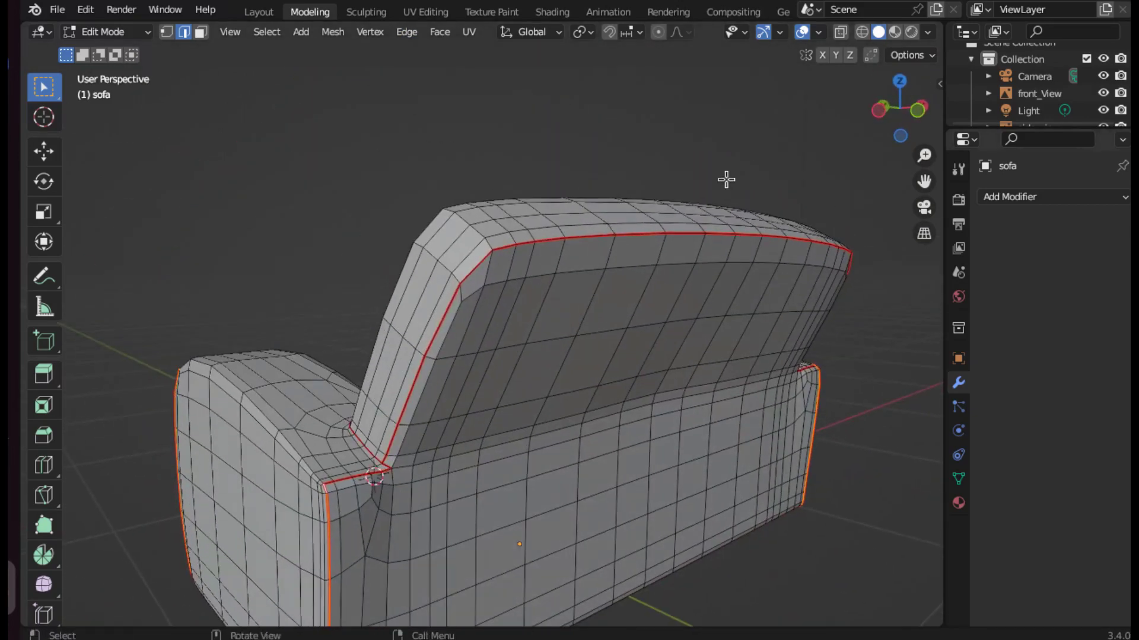
key("a")
left_click(469, 32)
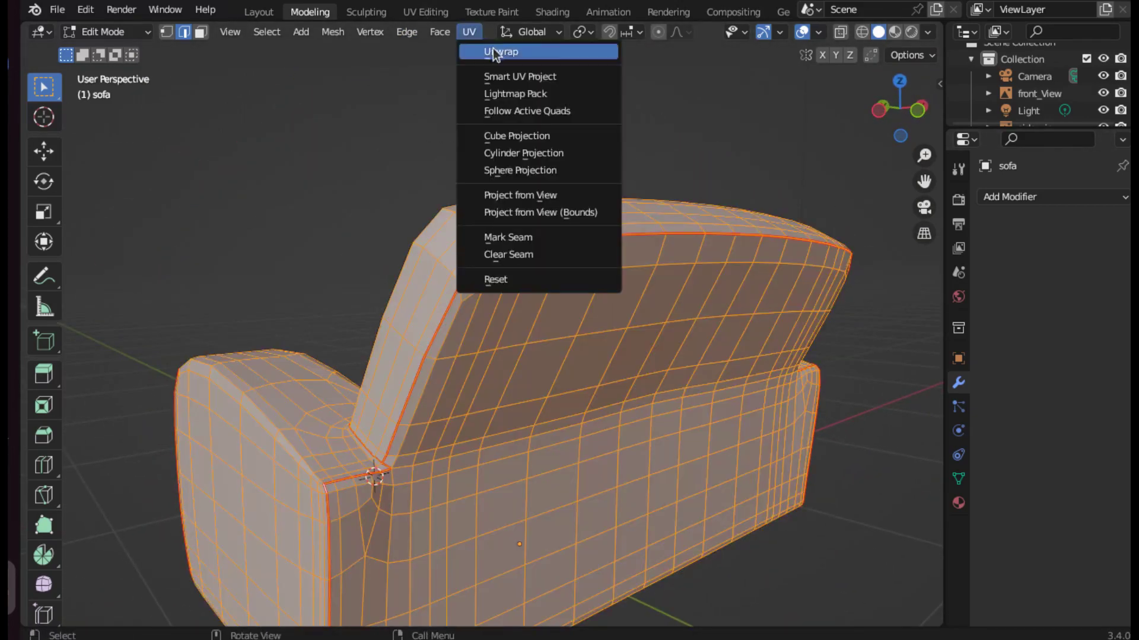
- Unwrap the sofa along its seams, then shrink the right rectangular island and place it near the top
left_click(495, 49)
left_click(423, 11)
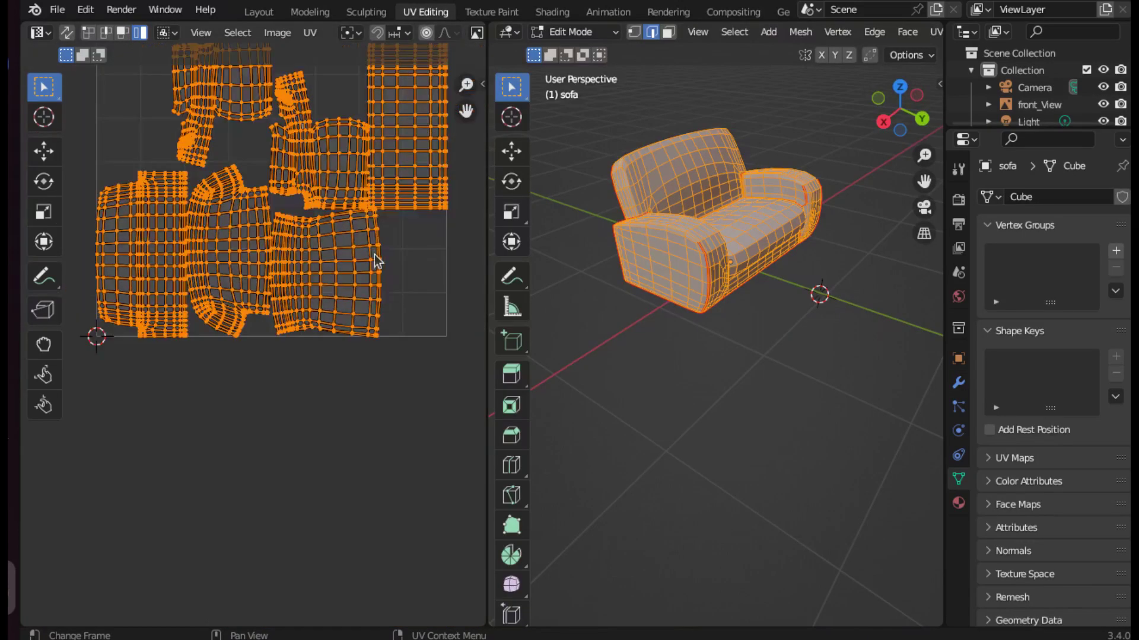
middle_click_drag(376, 262, 380, 433)
left_click(419, 334)
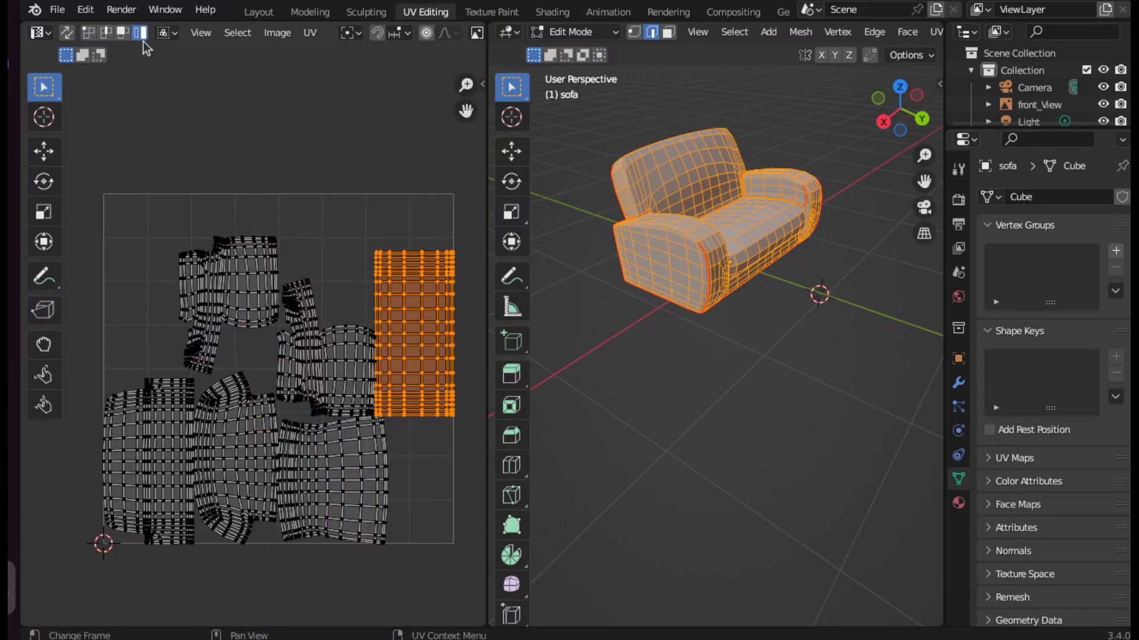
left_click(236, 220)
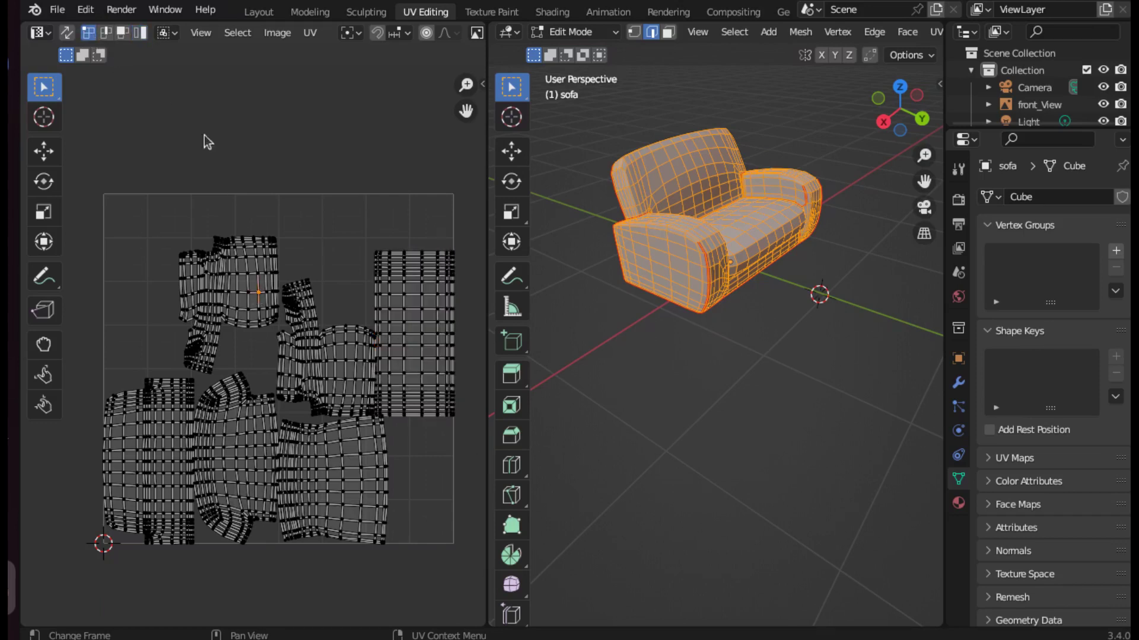
left_click(426, 368)
key("s")
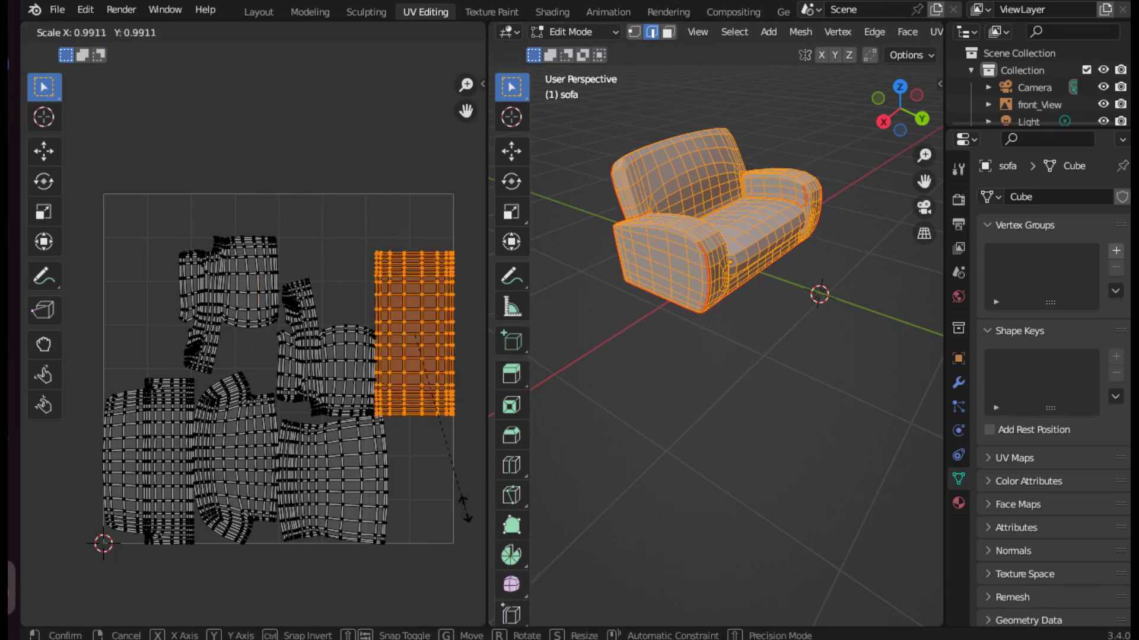
left_click(435, 423)
key("g")
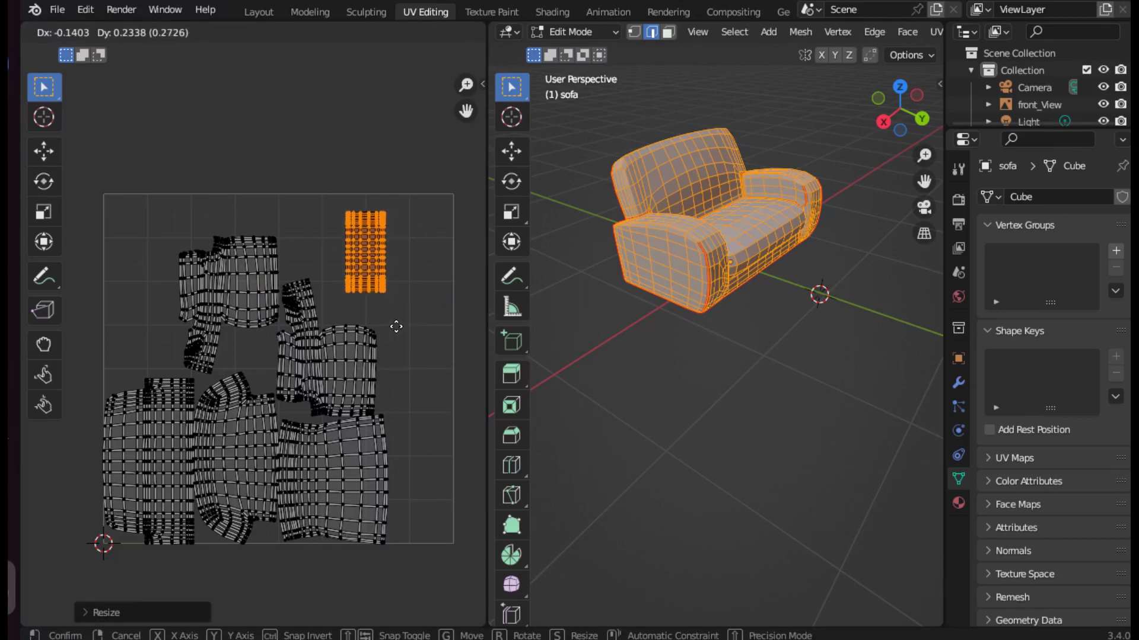
left_click(348, 270)
- Move the middle UV island up-right and enlarge it slightly
left_click(347, 362)
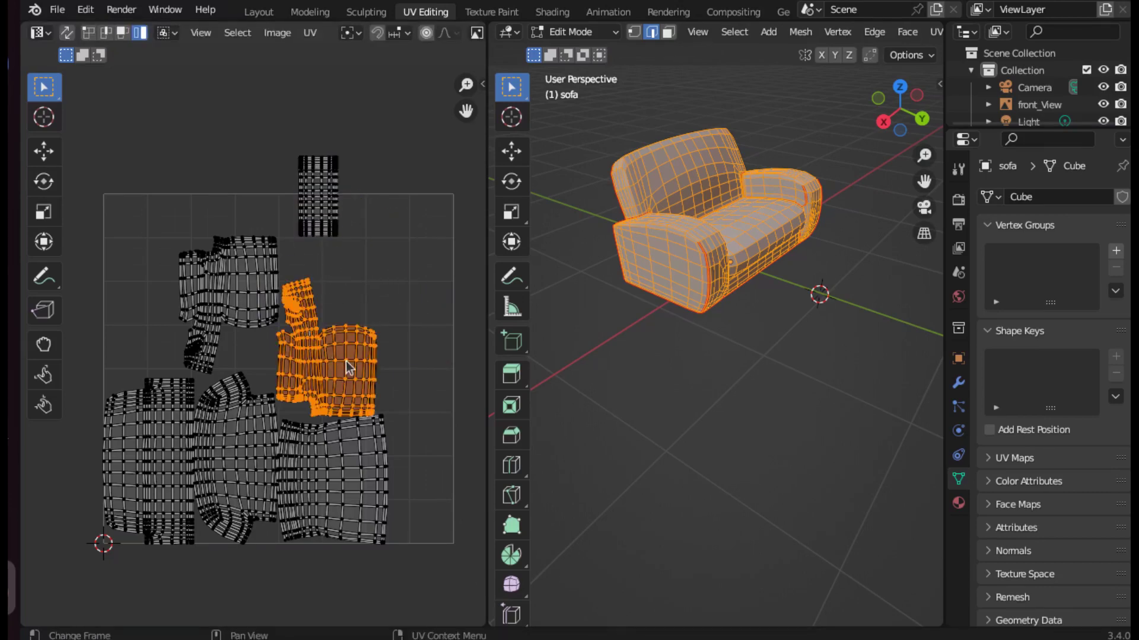
key("g")
left_click(405, 300)
key("s")
left_click(481, 290)
- Reposition and resize the left-middle island into the top-left corner, and move the small island down-left
left_click(214, 288)
key("g")
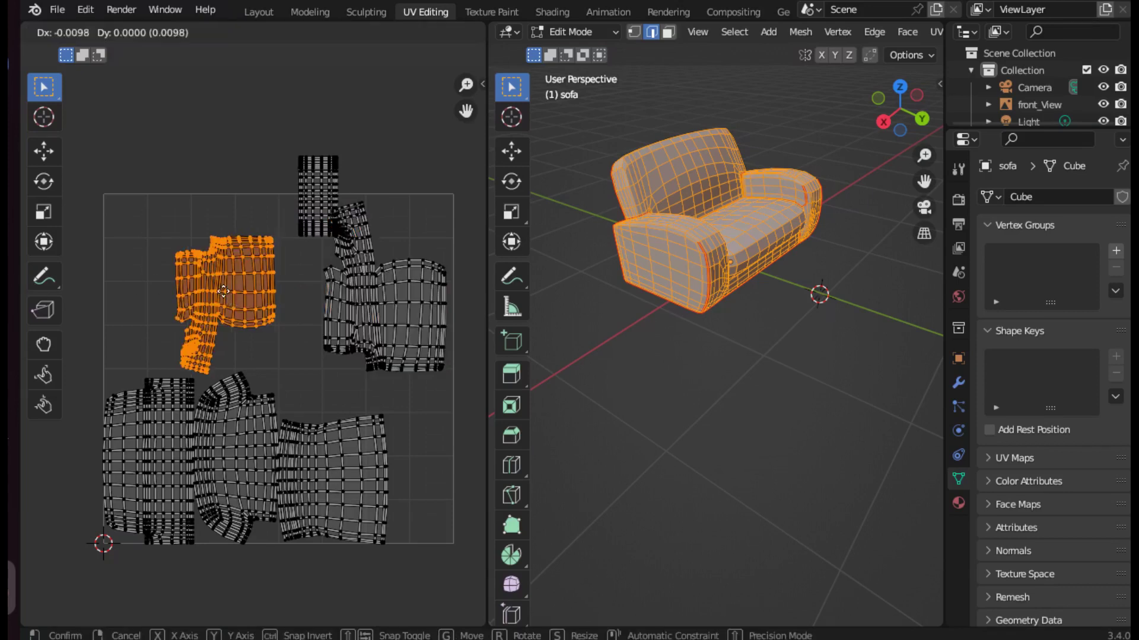
left_click(175, 265)
key("s")
left_click(315, 395)
key("g")
left_click(331, 426)
key("s")
left_click(322, 412)
key("g")
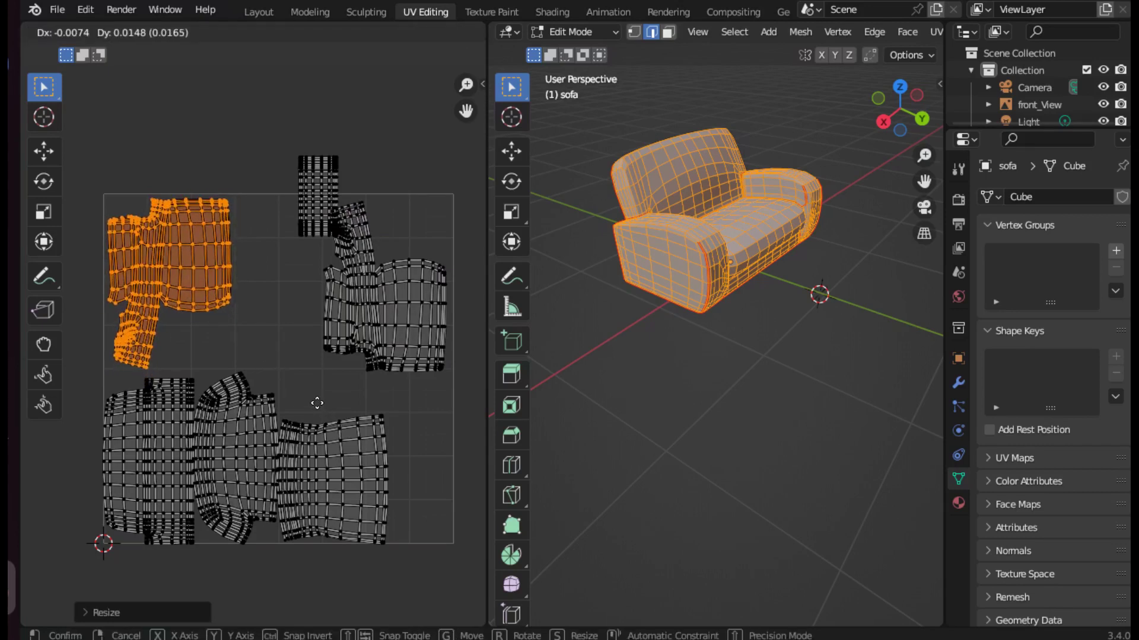
left_click(315, 200)
key("g")
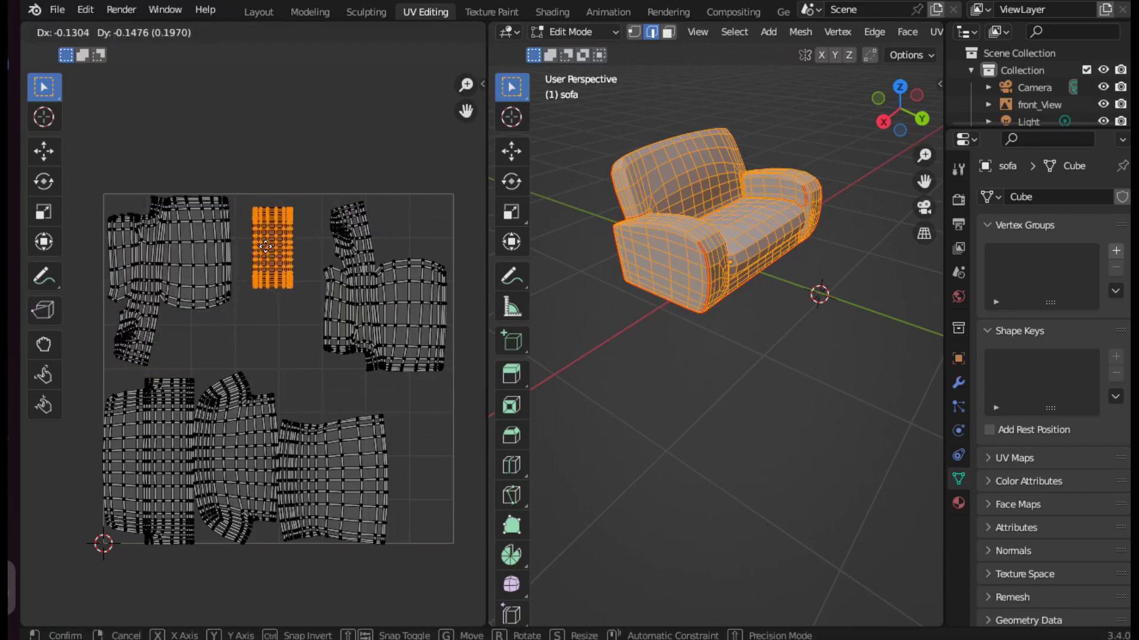
left_click(267, 247)
- Enlarge and move the three lower islands to fill the bottom half of the UV square
left_click(267, 462)
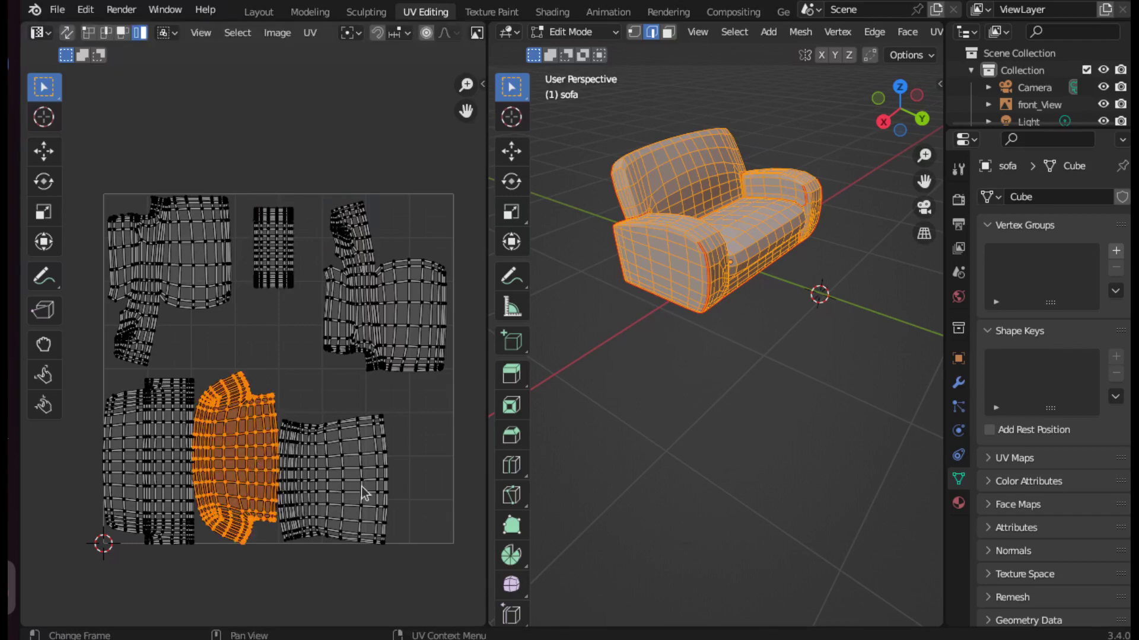
left_click(365, 493)
left_click(138, 438, "shift")
left_click(229, 452, "shift")
key("g")
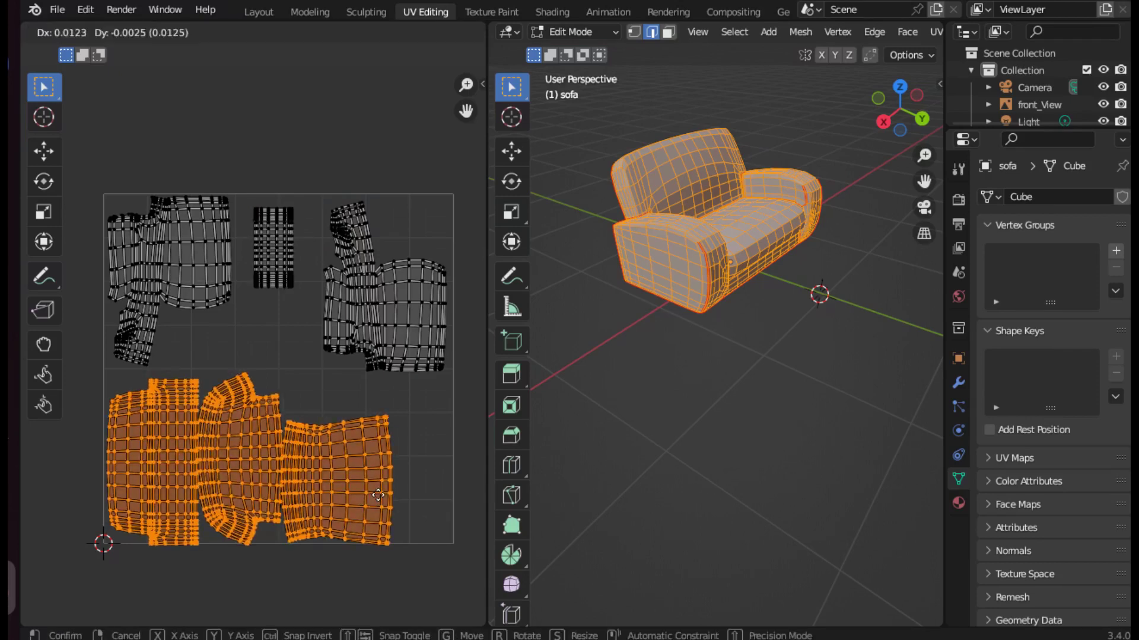
left_click(411, 472)
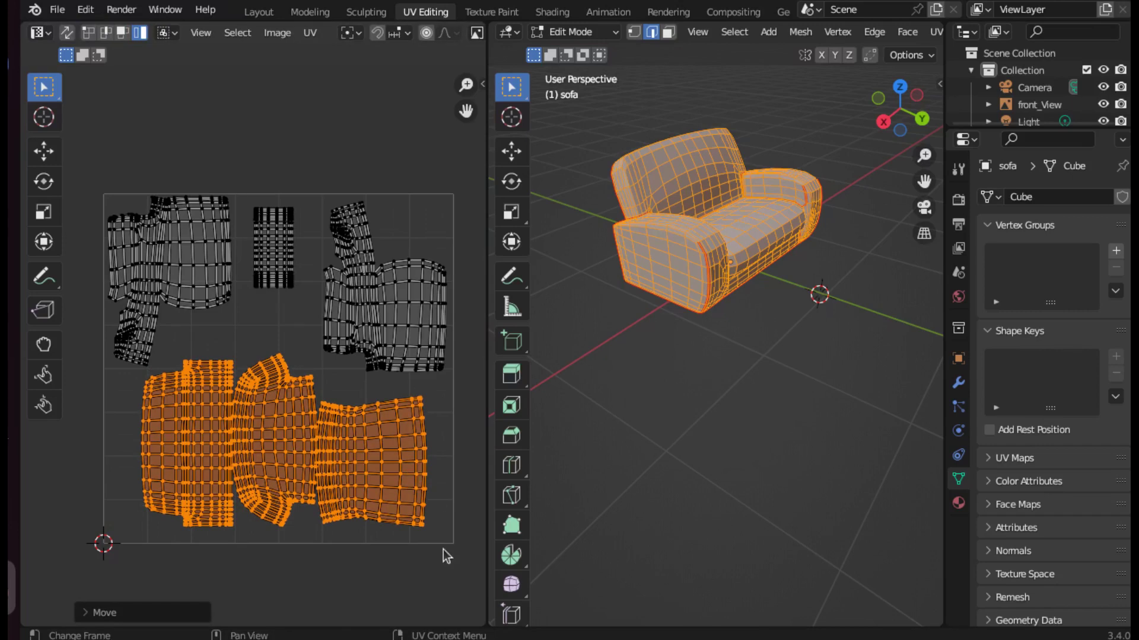
key("s")
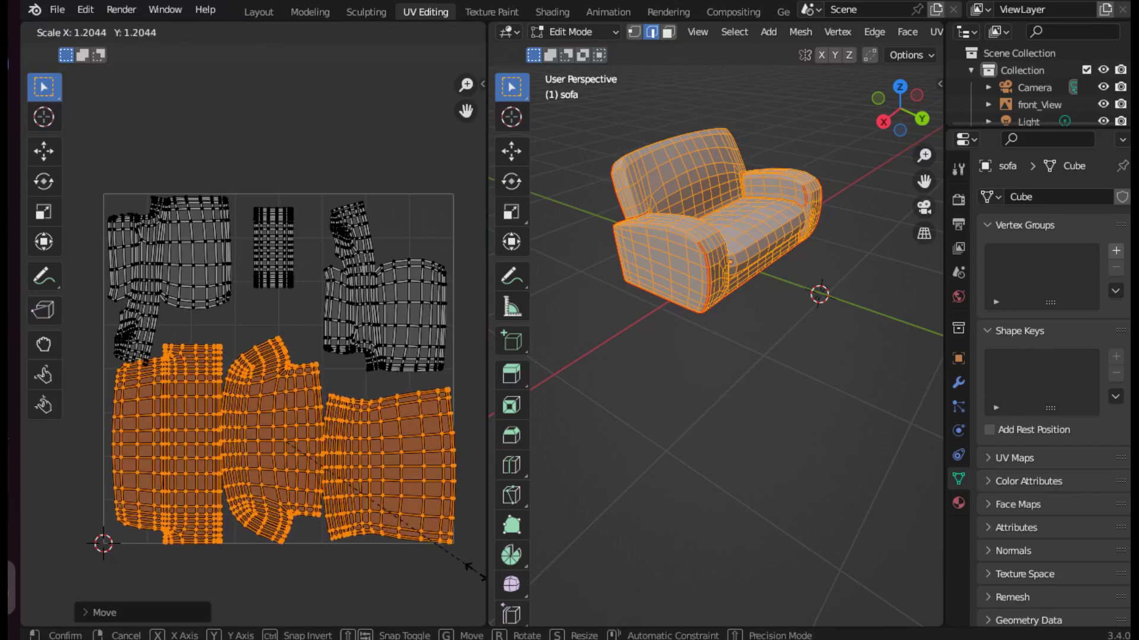
left_click(460, 559)
key("g")
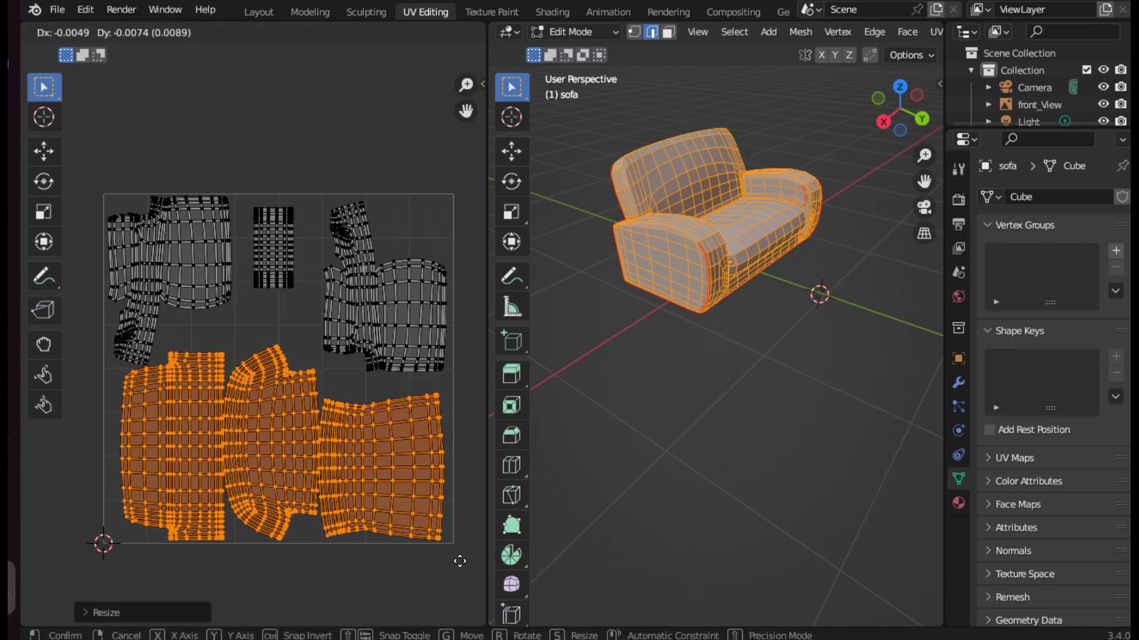
left_click(461, 564)
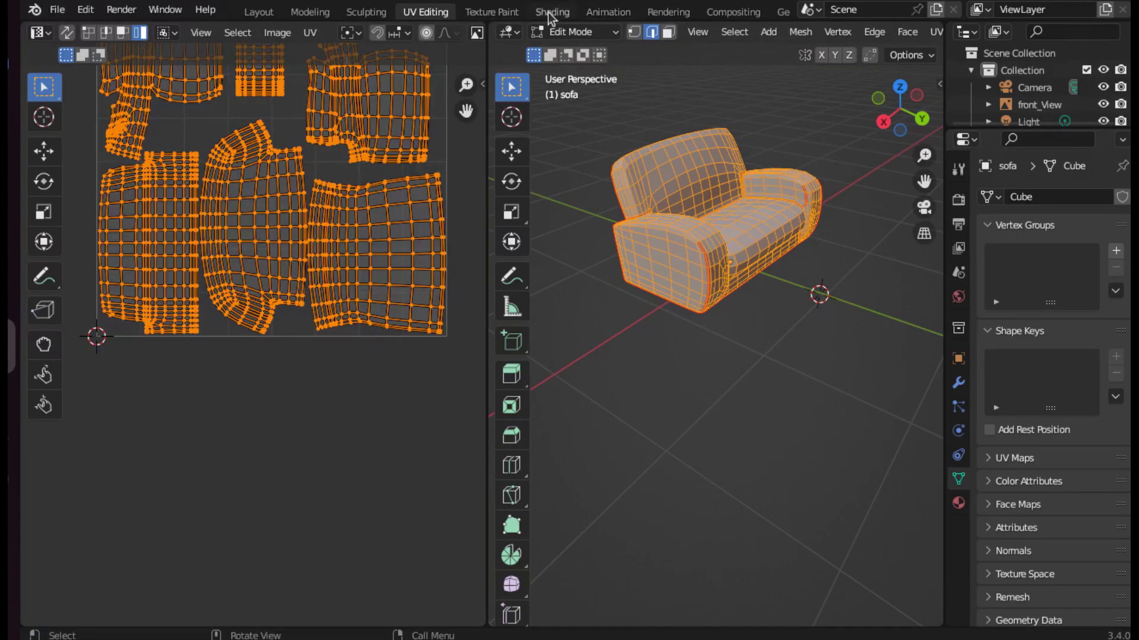
- Smooth-shade the sofa in the Shading workspace
left_click(550, 11)
scroll(600, 274, "up", 5)
middle_click_drag(633, 275, 605, 333)
scroll(562, 280, "up", 3)
scroll(562, 280, "up", 2)
middle_click_drag(562, 280, 689, 264, "shift")
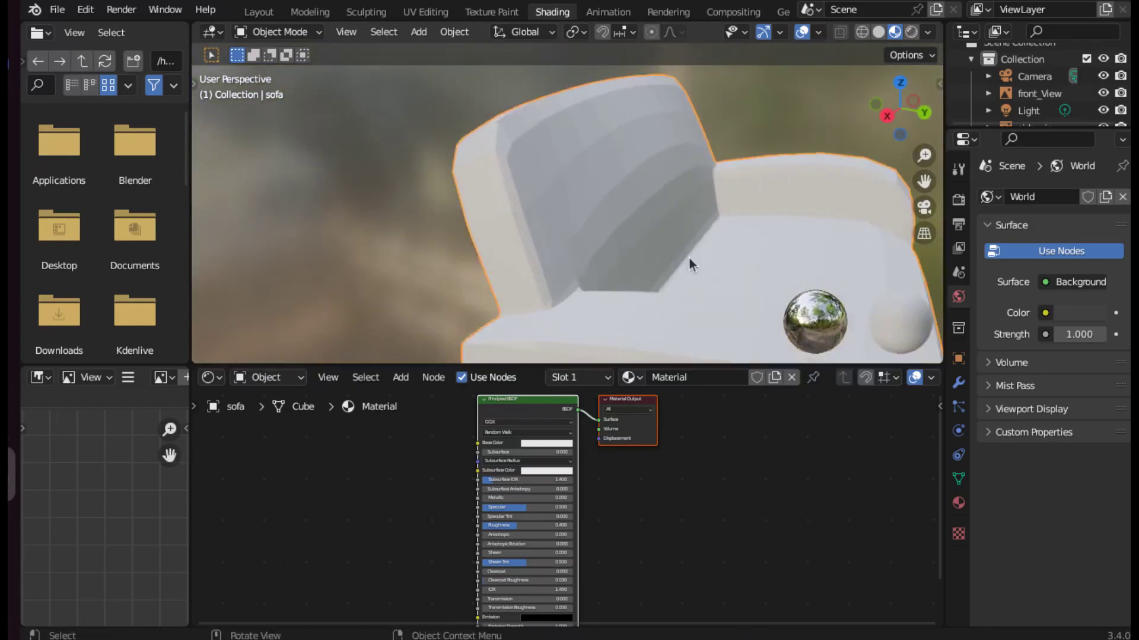
left_click(451, 32)
left_click(474, 407)
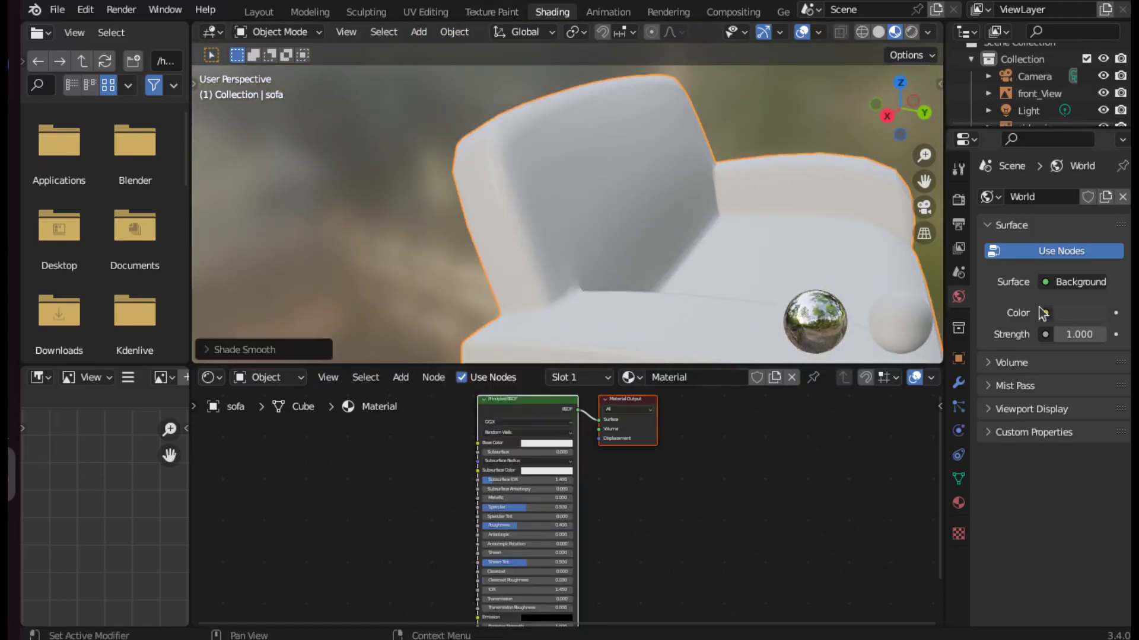
- Add a Subdivision Surface modifier (viewport 1, render 2) to the sofa
left_click(959, 384)
left_click(1033, 197)
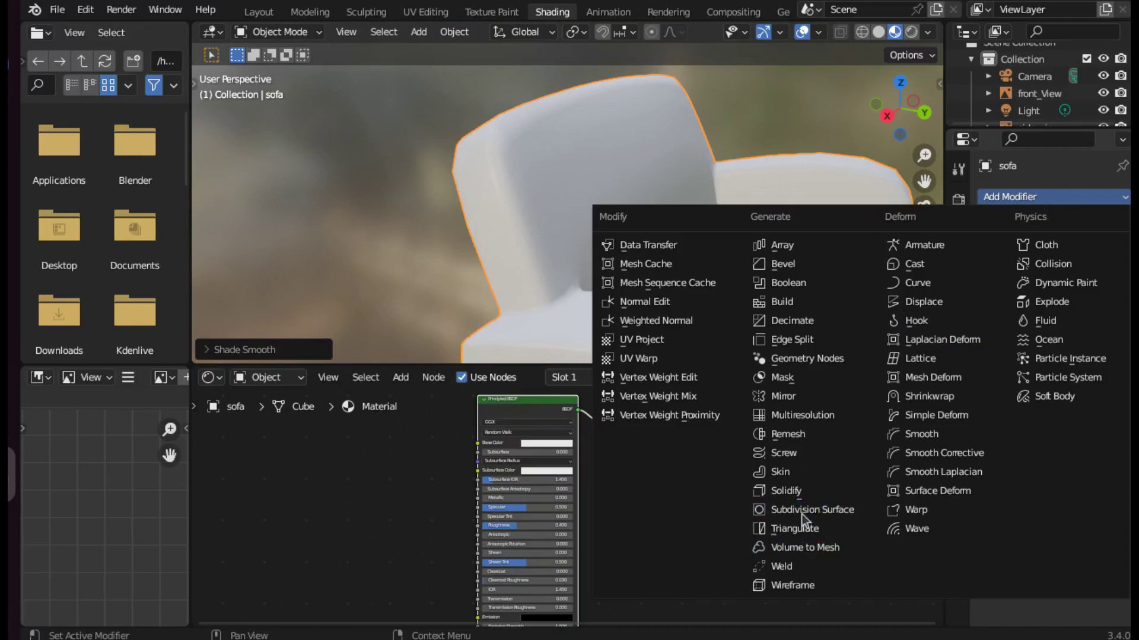
left_click(802, 511)
mouse_move(699, 253)
middle_mouse_down()
mouse_move(652, 230)
mouse_move(606, 270)
mouse_move(658, 168)
mouse_move(679, 196)
middle_mouse_up()
- Add an Image Texture loading sofa_pictures/tileable_fabric.jpg and link its Color to Base Color
left_click(413, 383)
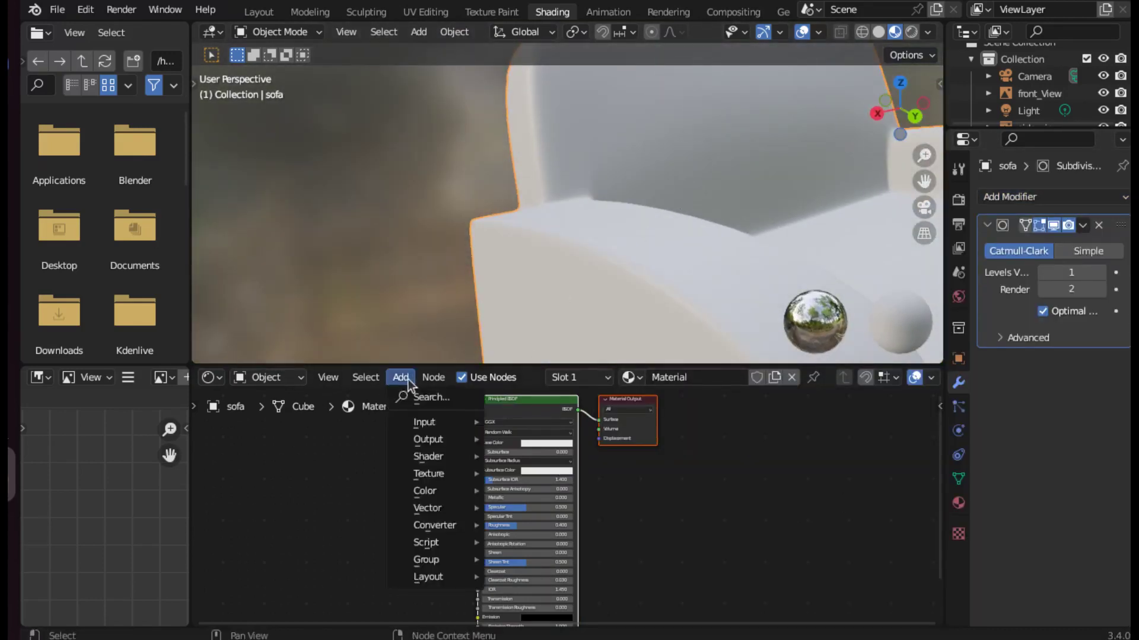
left_click(526, 333)
left_click(269, 447)
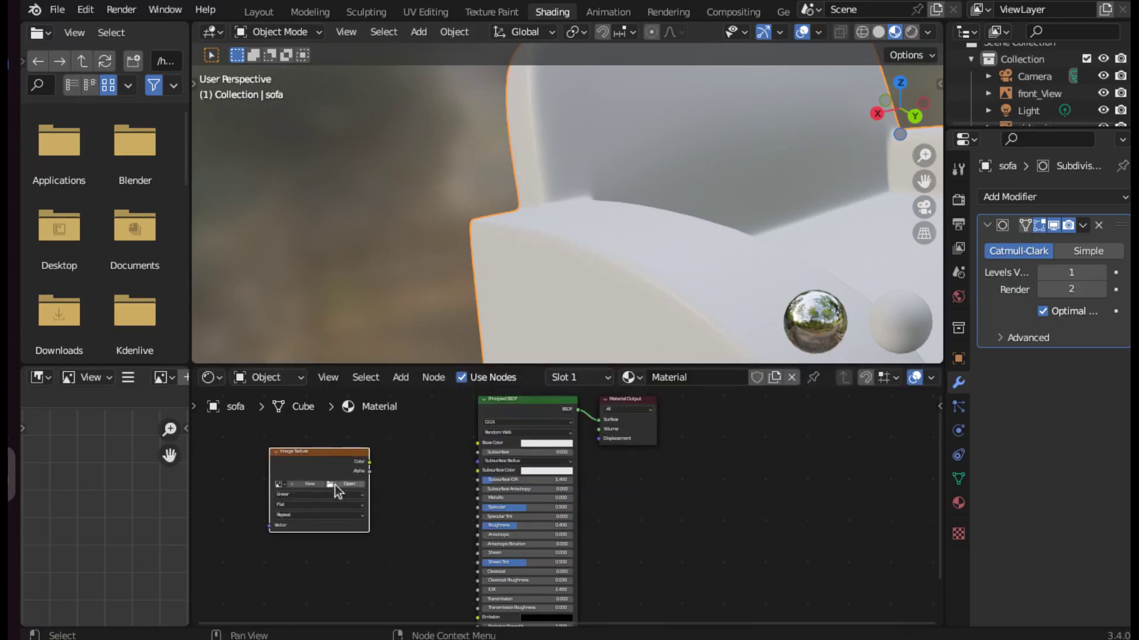
left_click(334, 485)
left_click(192, 436)
double_click(378, 161)
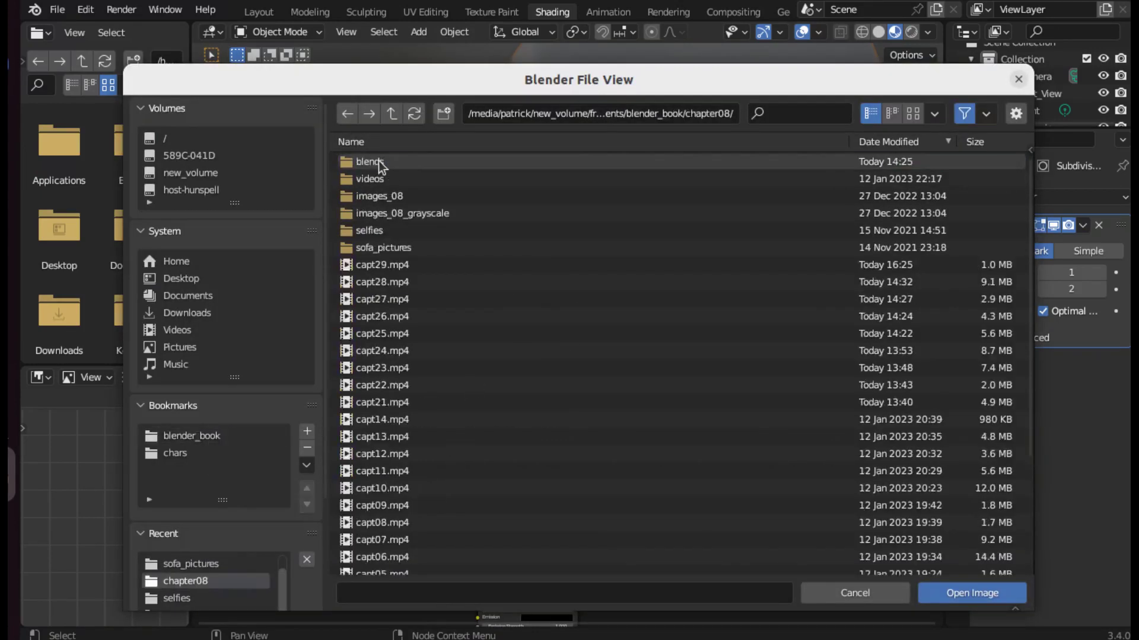
double_click(368, 240)
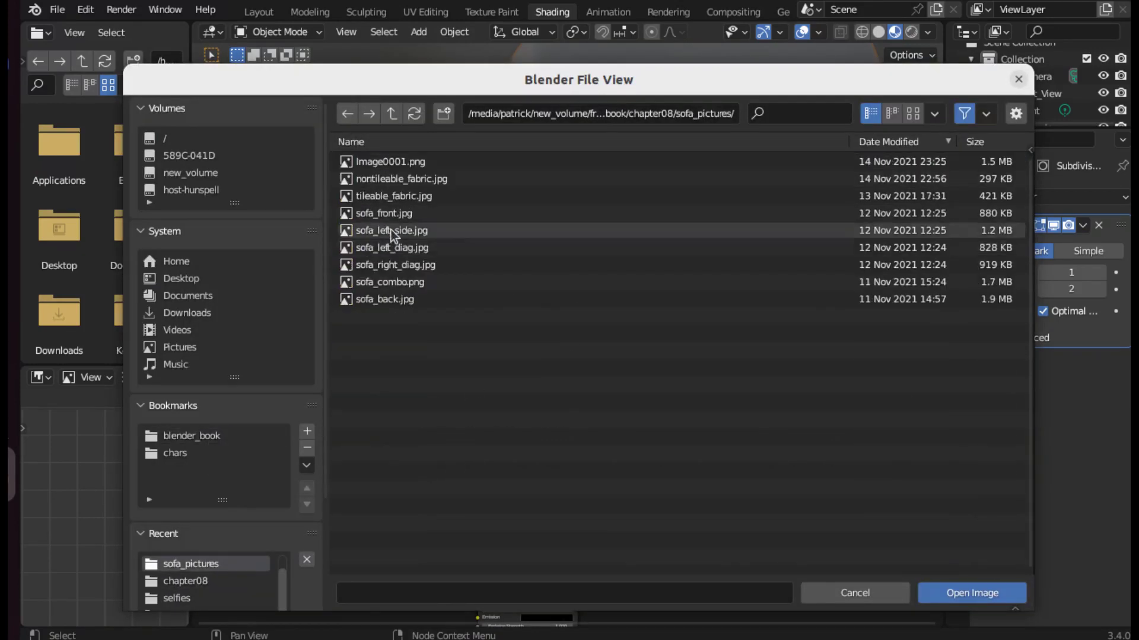
double_click(382, 194)
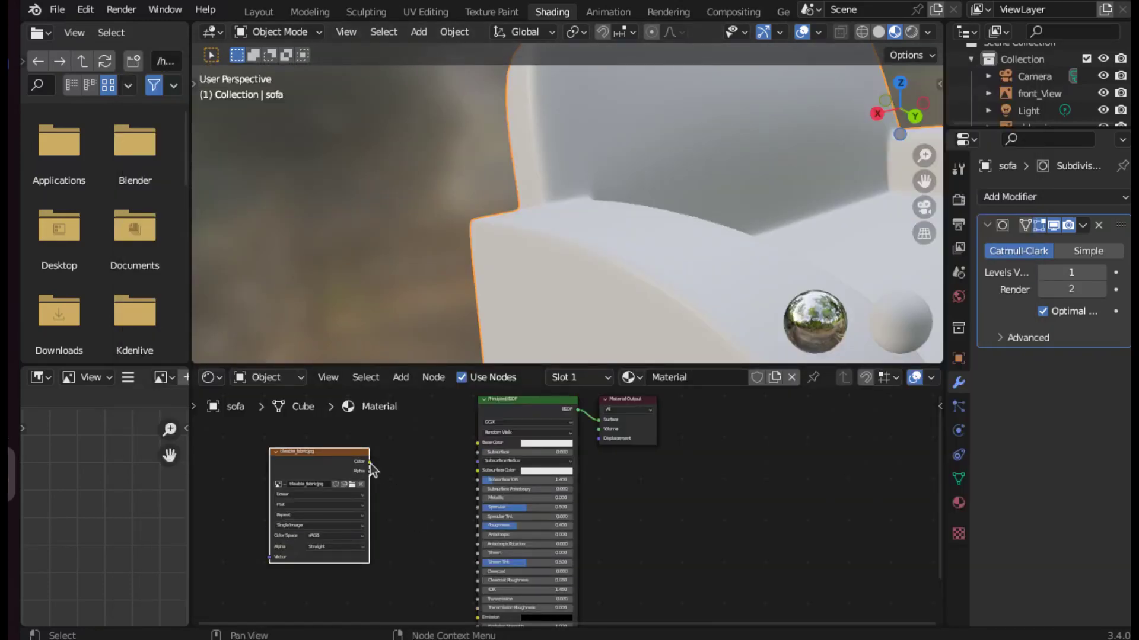
scroll(370, 464, "up", 2)
middle_click_drag(359, 489, 466, 468)
mouse_move(462, 440)
left_mouse_down()
mouse_move(579, 418)
mouse_move(635, 438)
left_mouse_up()
- Add a UV Map input node to the sofa material
scroll(685, 308, "down", 3)
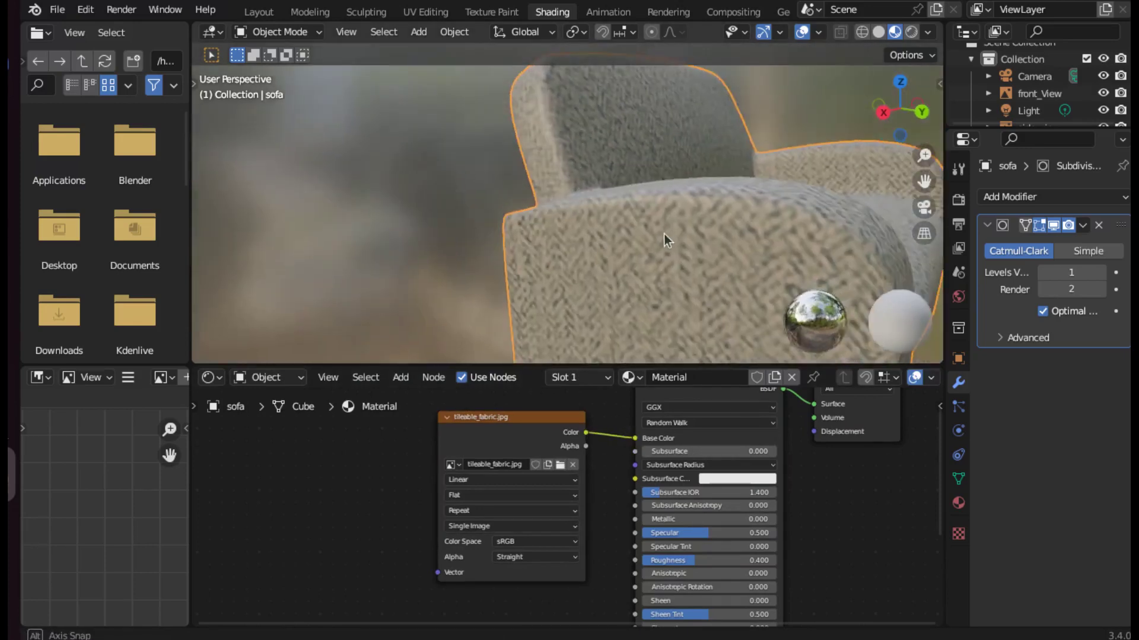
middle_click_drag(350, 498, 553, 506)
left_click(402, 383)
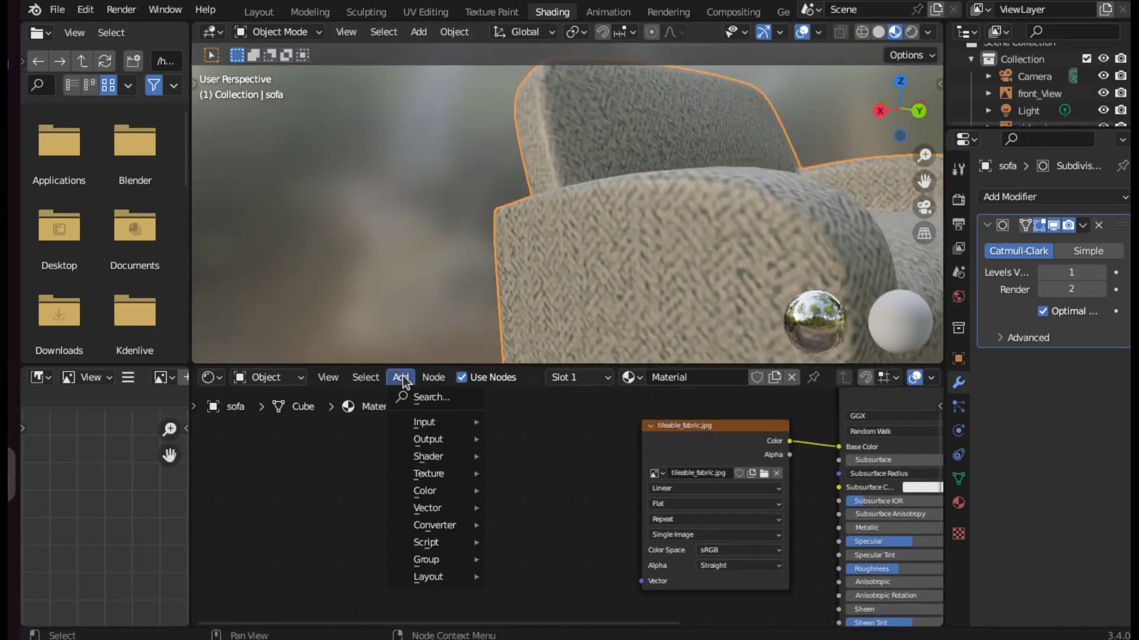
left_click(525, 442)
- Add a Mapping node and link UV Map UV into it and its Vector into the fabric image
mouse_move(427, 508)
left_click(313, 449)
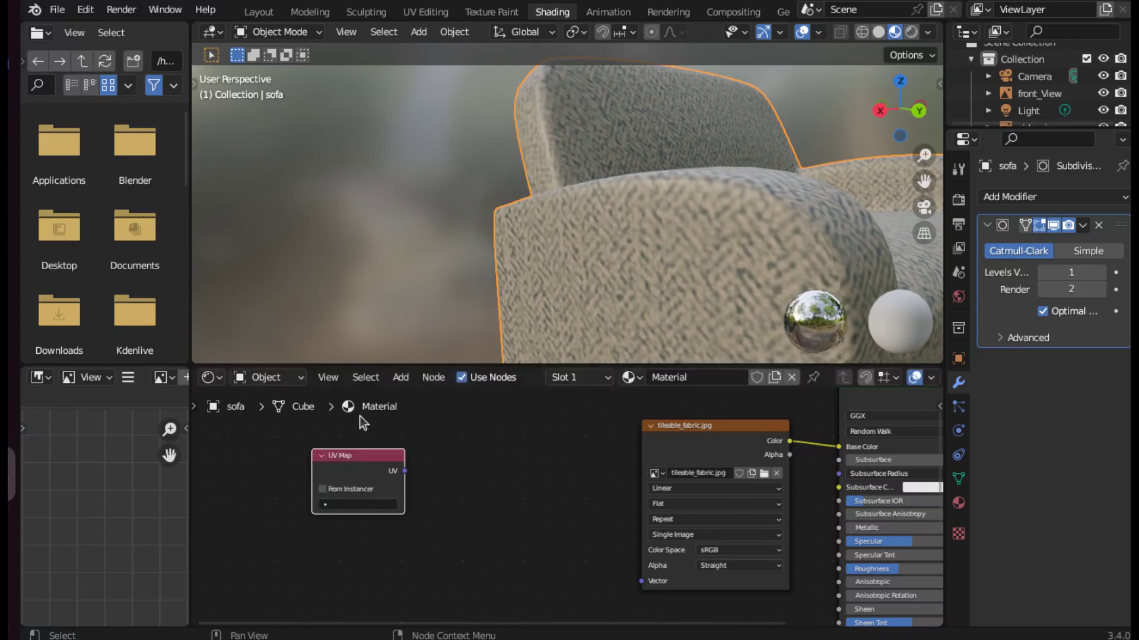
left_click(400, 378)
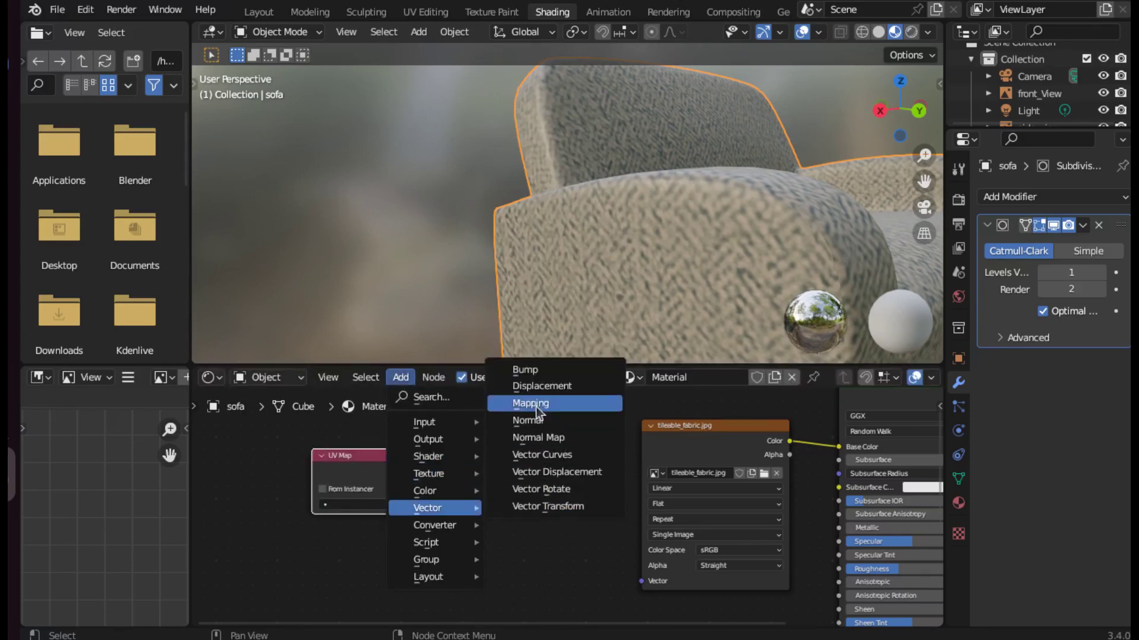
left_click(530, 403)
left_click(500, 527)
left_click_drag(404, 544, 440, 528)
left_click_drag(478, 469, 478, 464)
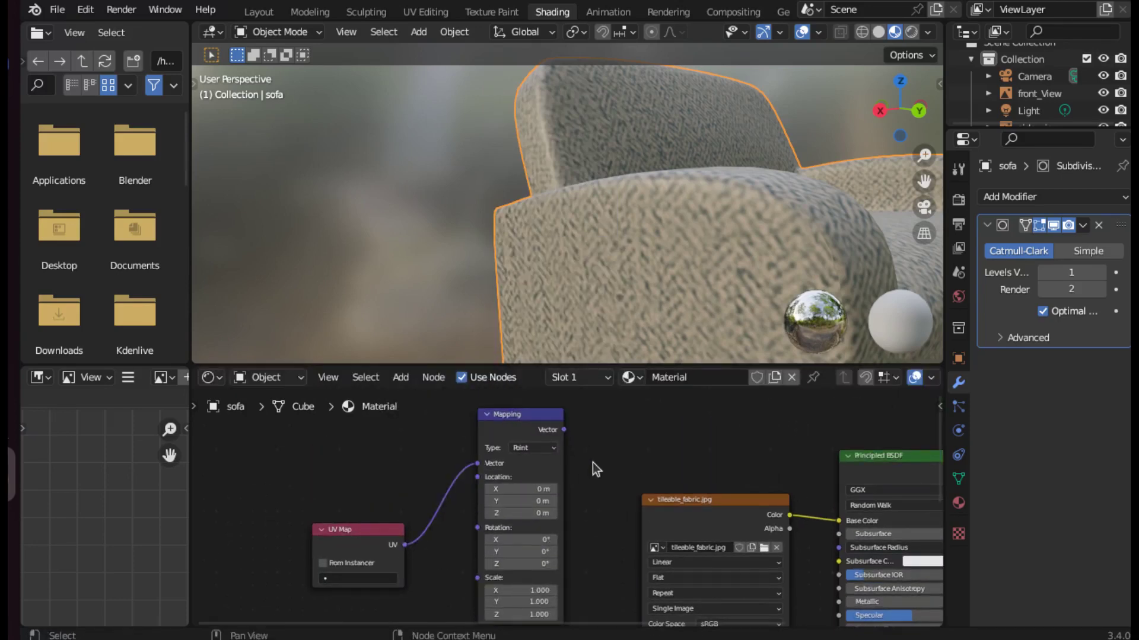
middle_click_drag(593, 465, 593, 422)
left_click_drag(567, 397, 645, 545)
mouse_move(524, 481)
left_mouse_down()
mouse_move(551, 481)
mouse_move(551, 493)
left_mouse_up()
- Set the Mapping scale to X 0.2, Y 0.2, Z 5 so the fabric tiles
left_click(531, 482)
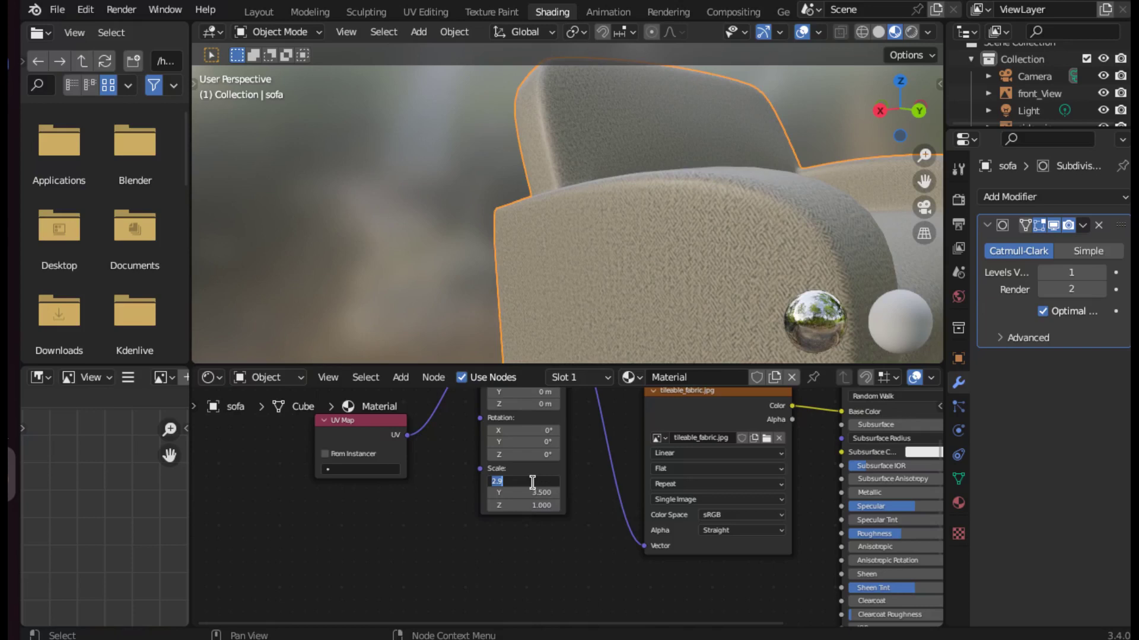
type("5")
key("Tab")
type("5")
key("Return")
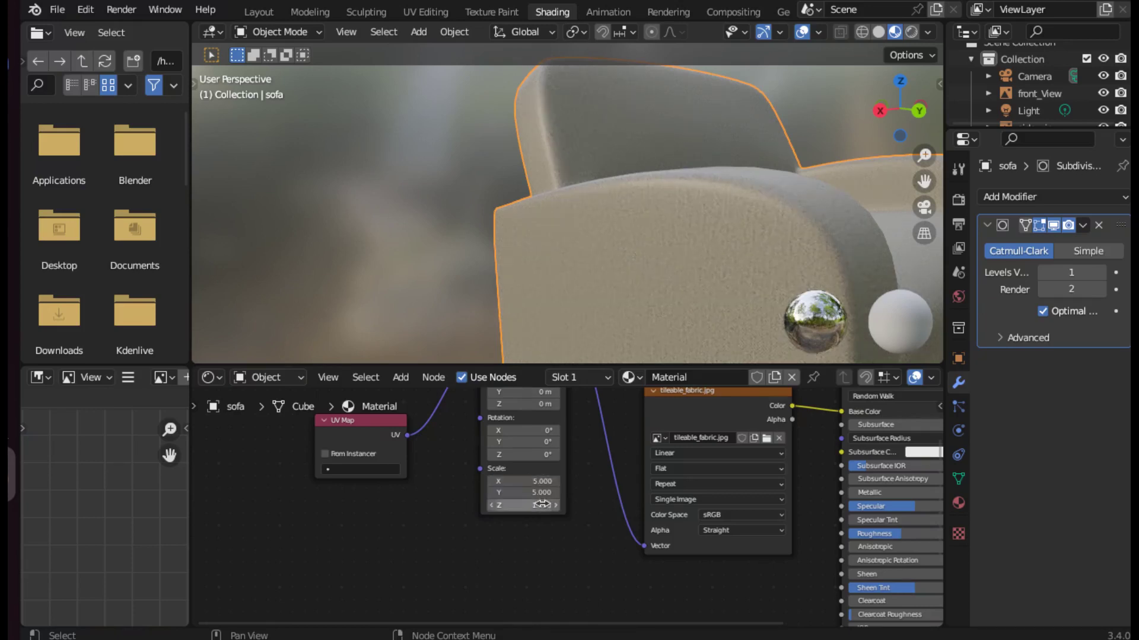
type("5")
key("Return")
mouse_move(707, 330)
middle_mouse_down()
mouse_move(646, 304)
mouse_move(782, 287)
mouse_move(740, 287)
mouse_move(803, 292)
middle_mouse_up()
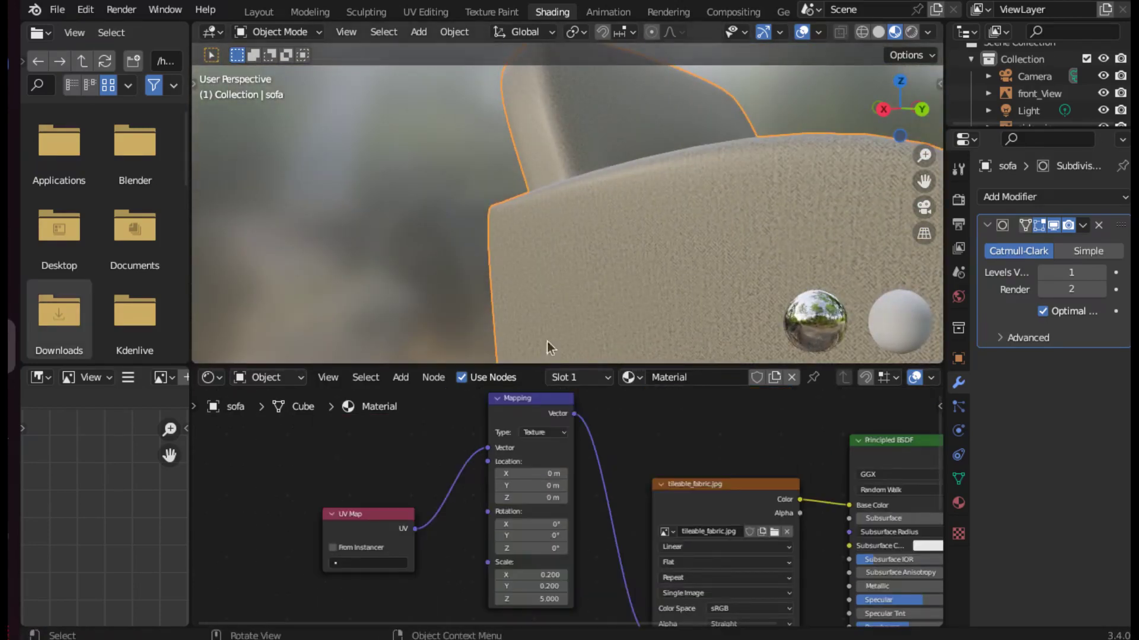
middle_click_drag(451, 487, 439, 406)
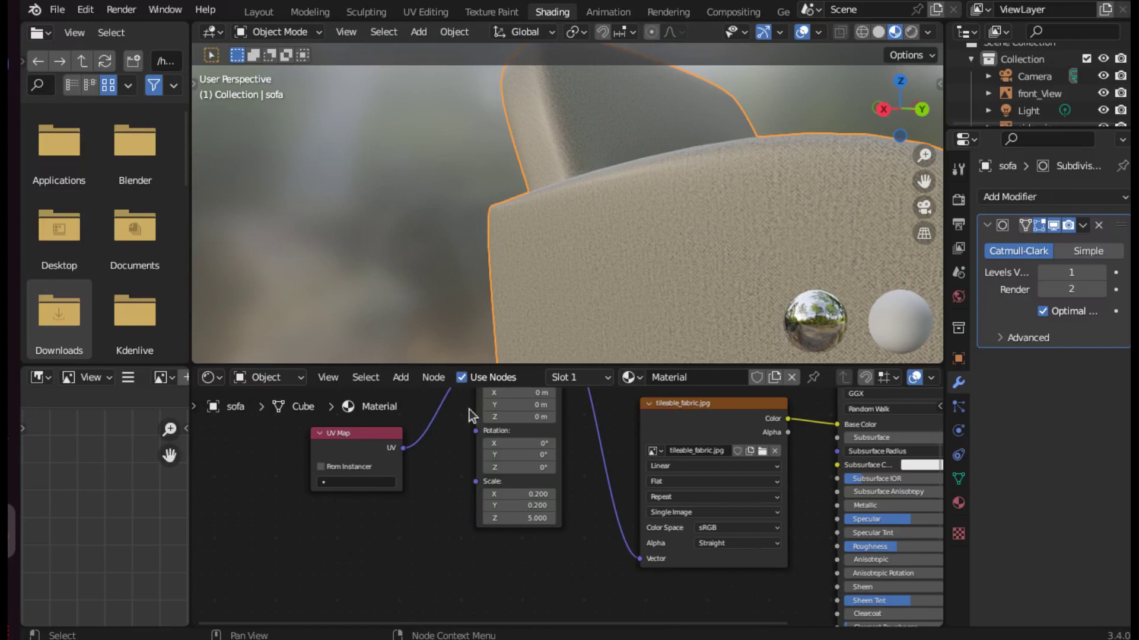
left_click(401, 377)
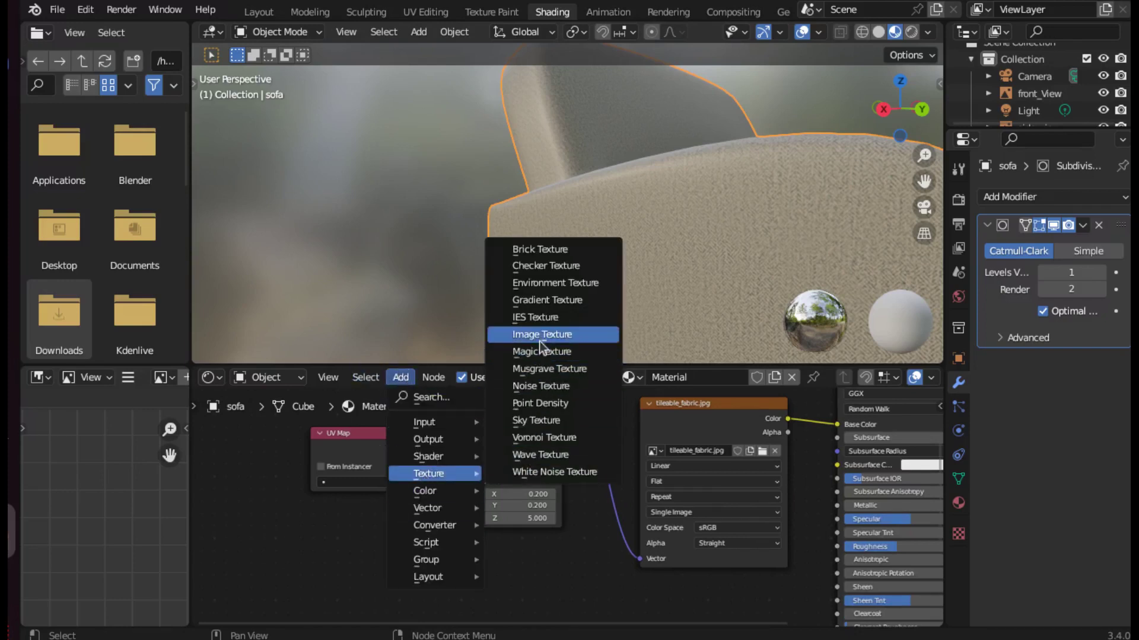
- Add an Image Texture node with a new blank 1024 px image named sofa_bump
left_click(528, 330)
left_click(325, 575)
type("sofa_bump")
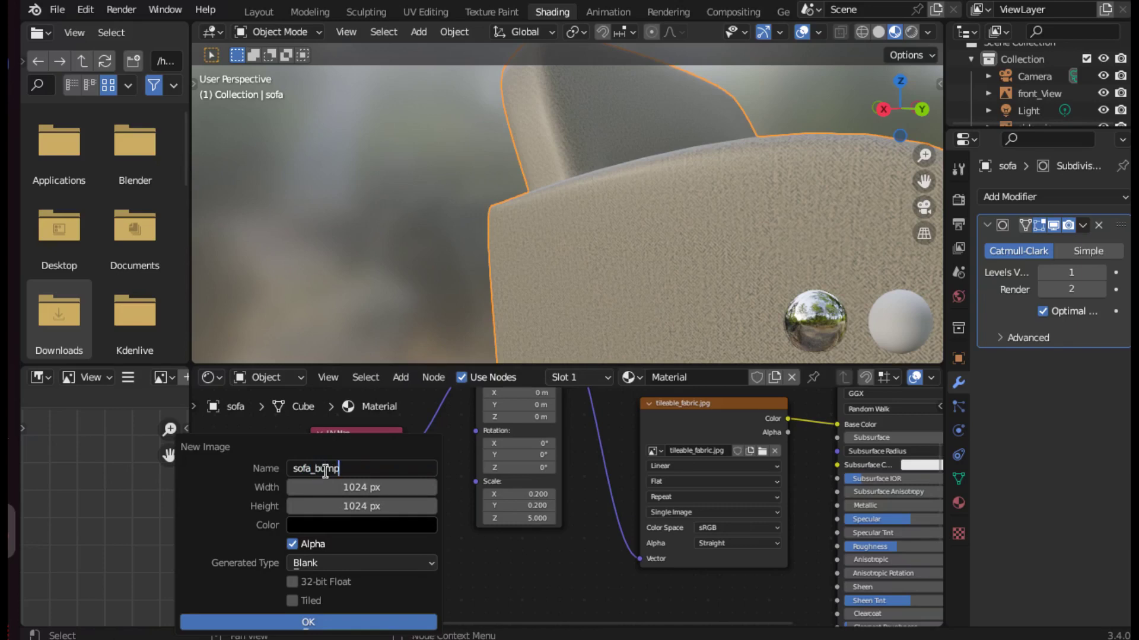
key("Return")
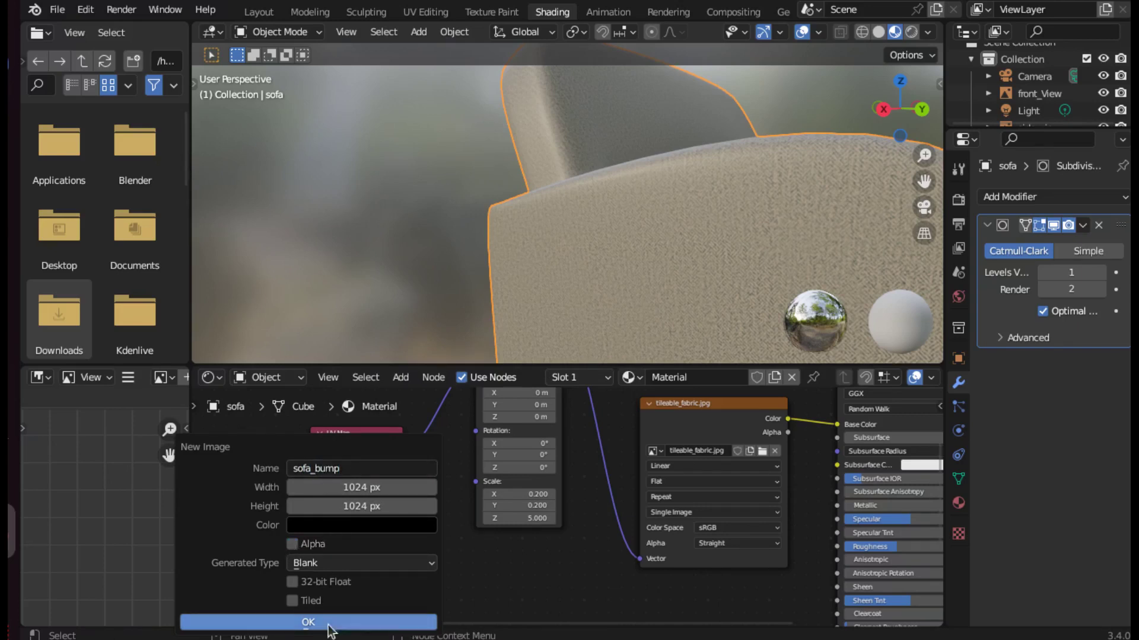
left_click(309, 622)
- Add a Bump node fed by sofa_bump's Color into Height, with Normal into the BSDF Normal
left_click(401, 377)
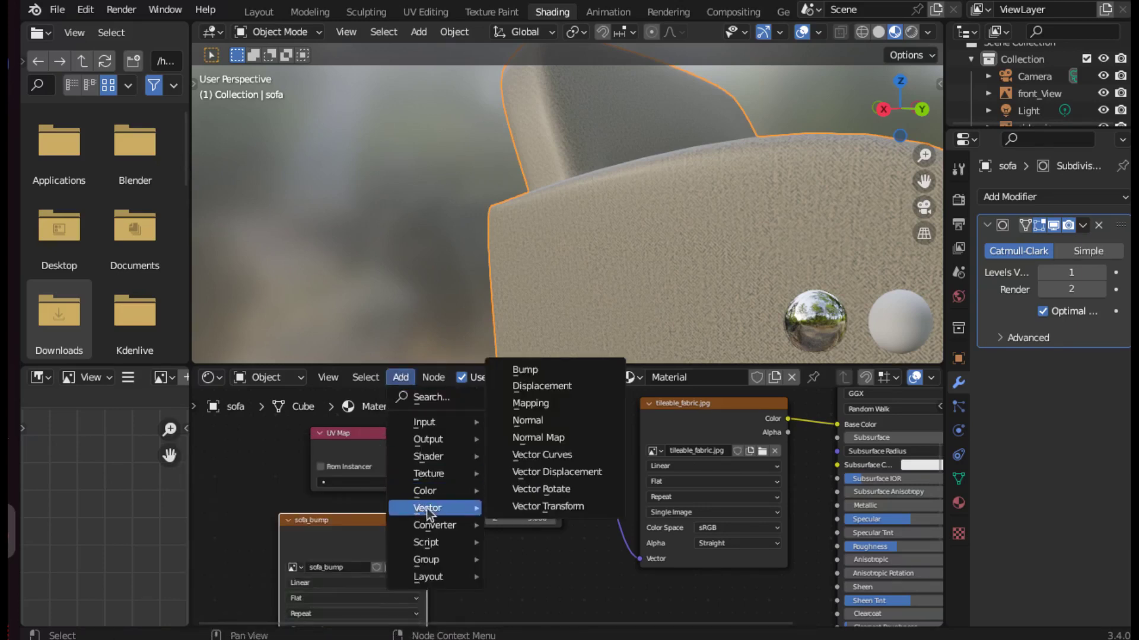
left_click(527, 437)
left_click(501, 578)
scroll(502, 579, "down", 3, "shift")
left_click_drag(425, 492, 464, 536)
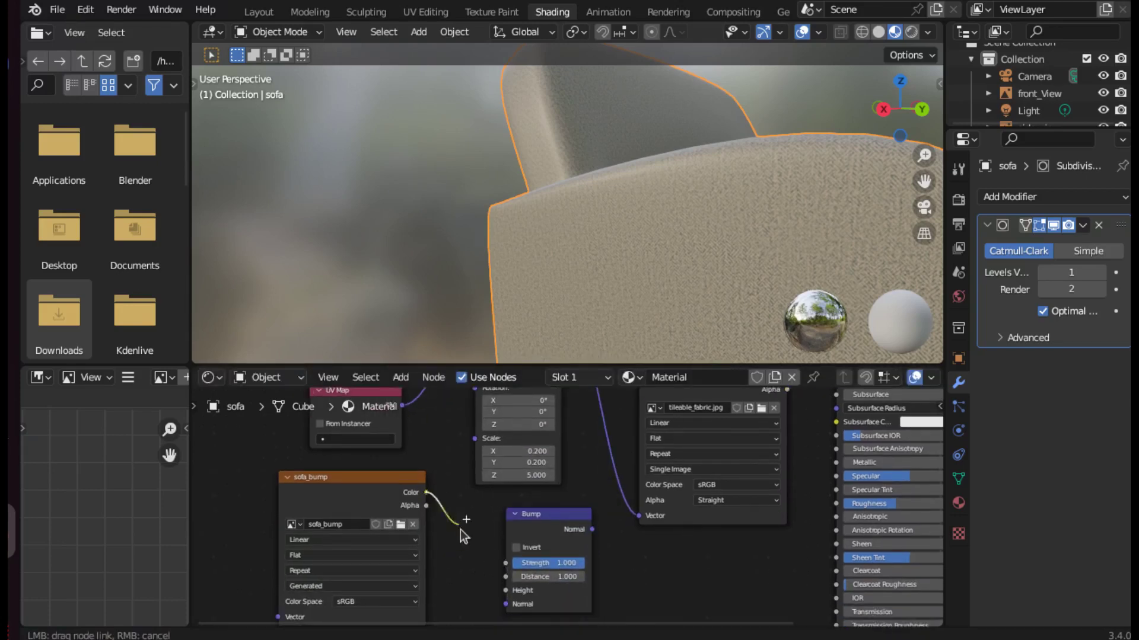
left_click_drag(504, 591, 505, 591)
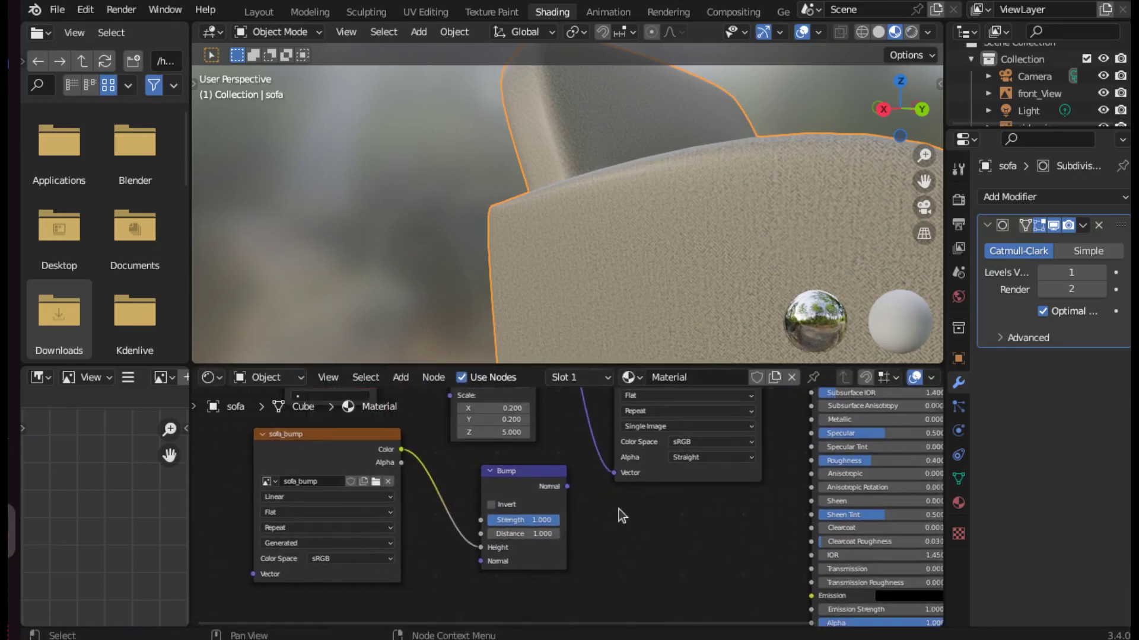
middle_click_drag(595, 536, 539, 436)
left_click_drag(536, 431, 778, 580)
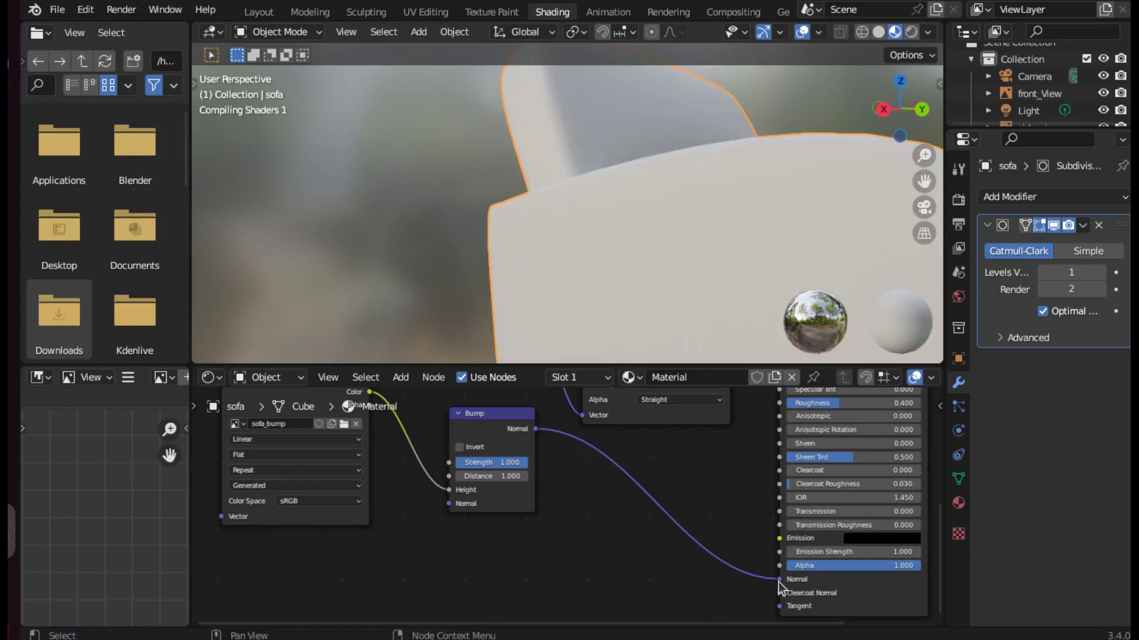
middle_click_drag(703, 267, 674, 287)
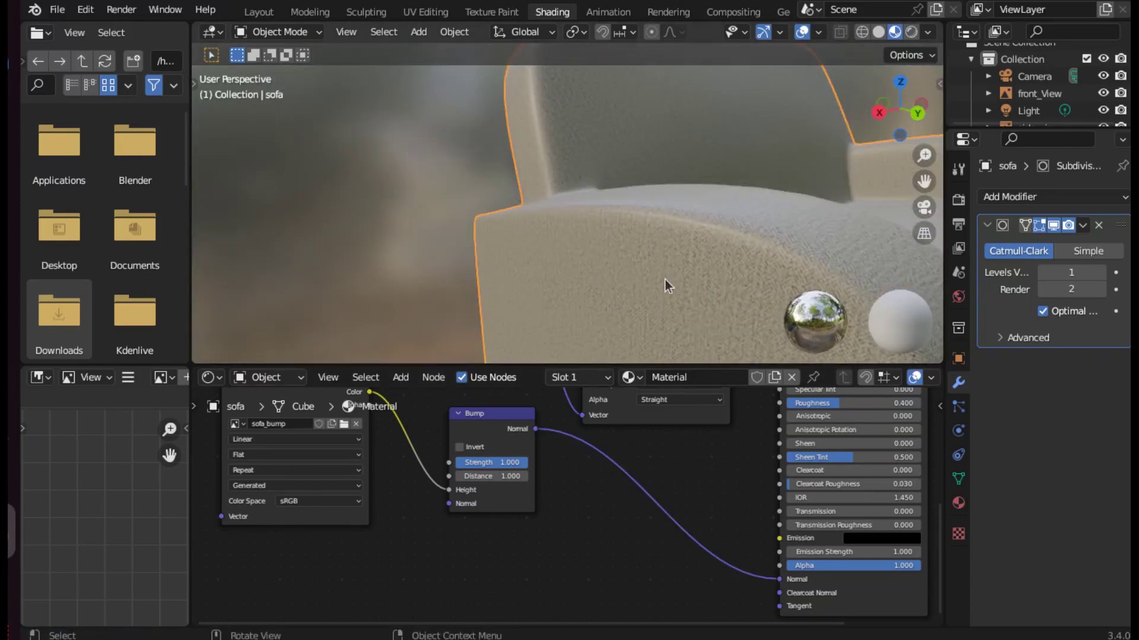
middle_click_drag(229, 528, 258, 551)
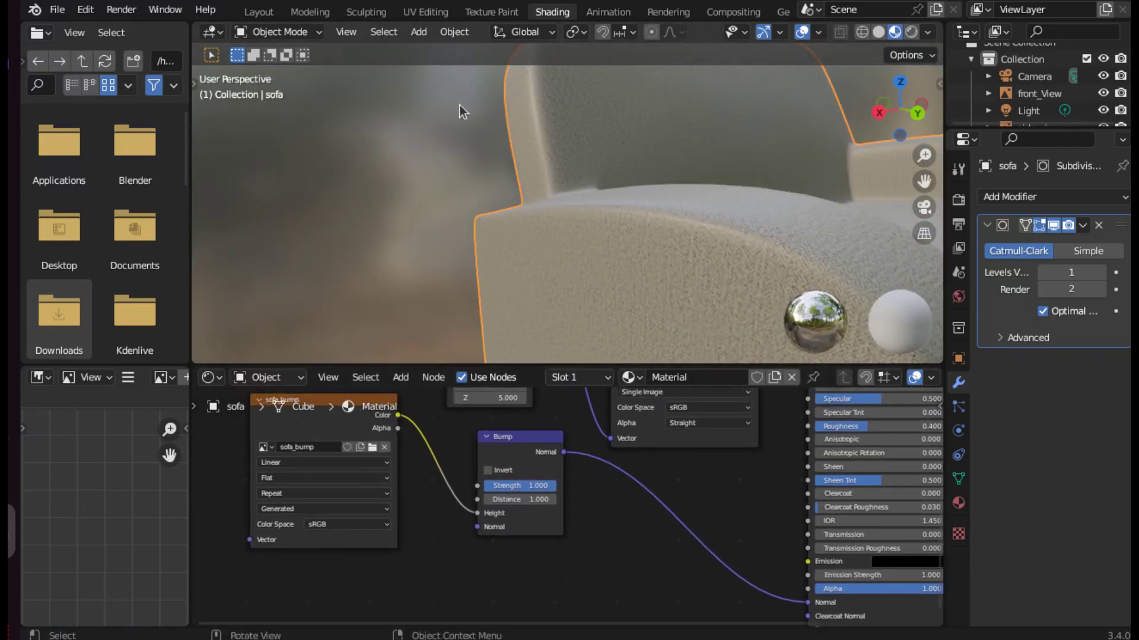
left_click(279, 31)
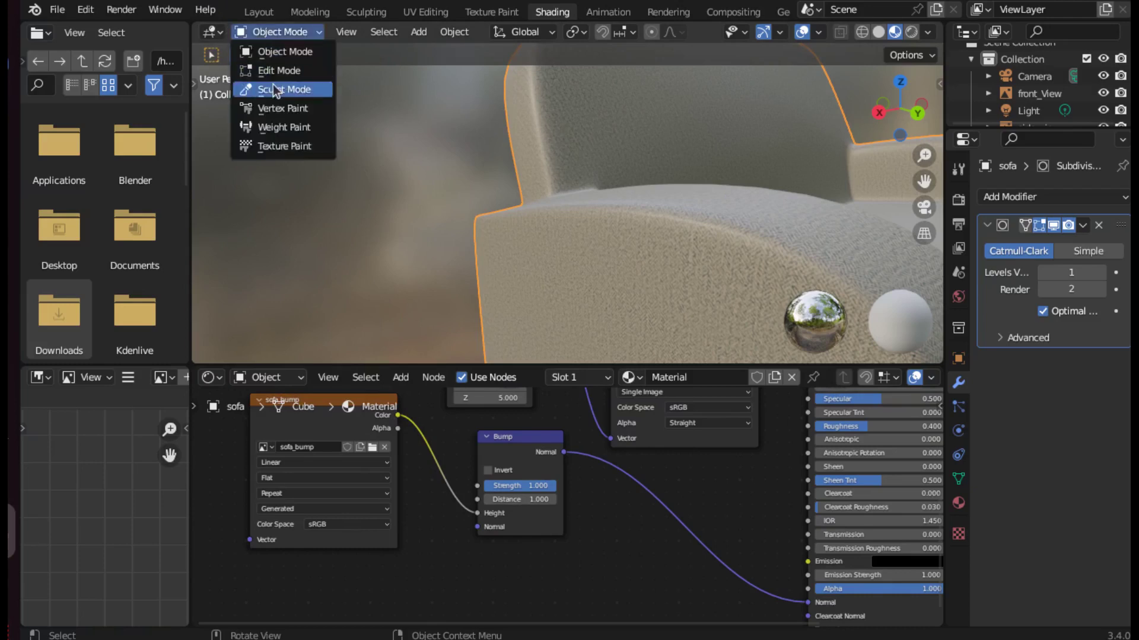
- Put the sofa in Texture Paint mode painting a Single Image, sofa_bump, and undo a test stroke
left_click(279, 146)
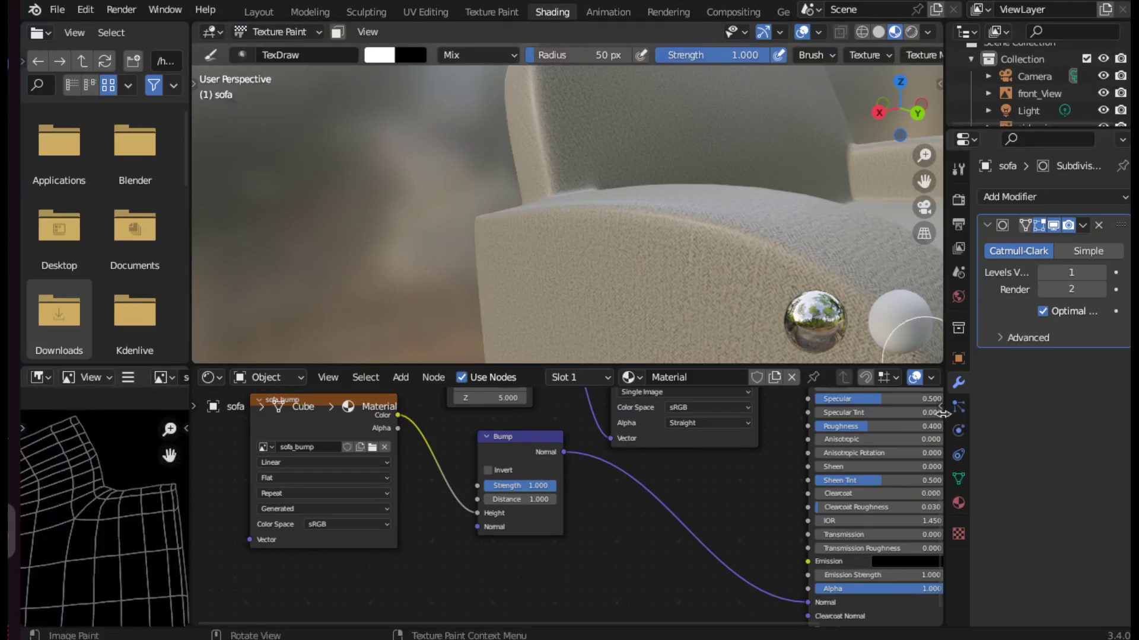
left_click(958, 169)
left_click(1071, 229)
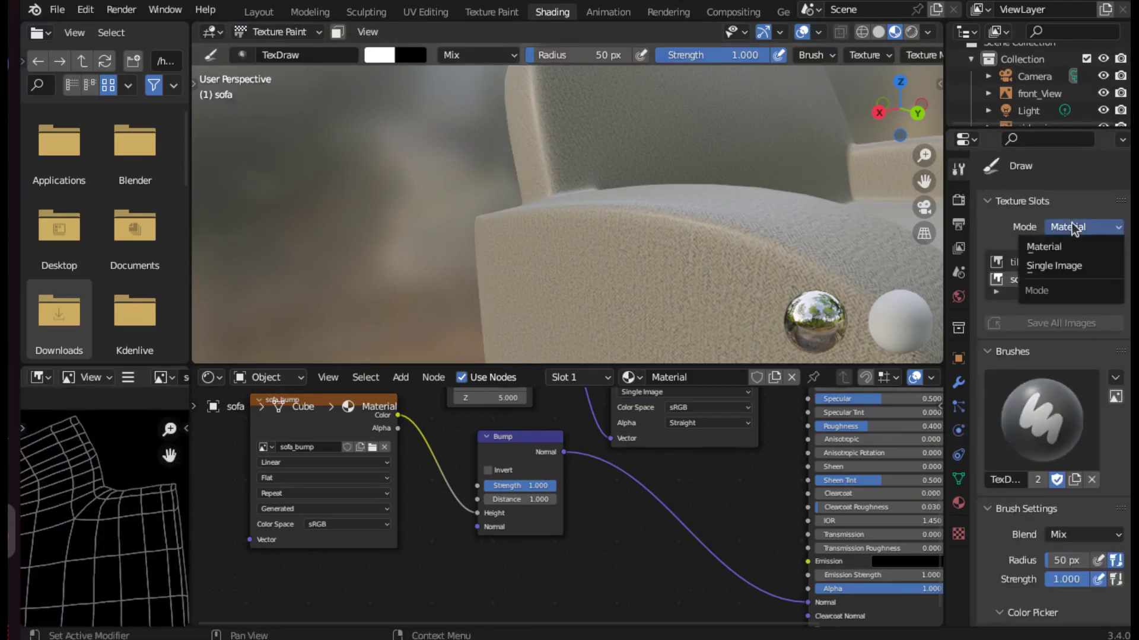
left_click(1035, 261)
left_click(995, 259)
left_click(849, 316)
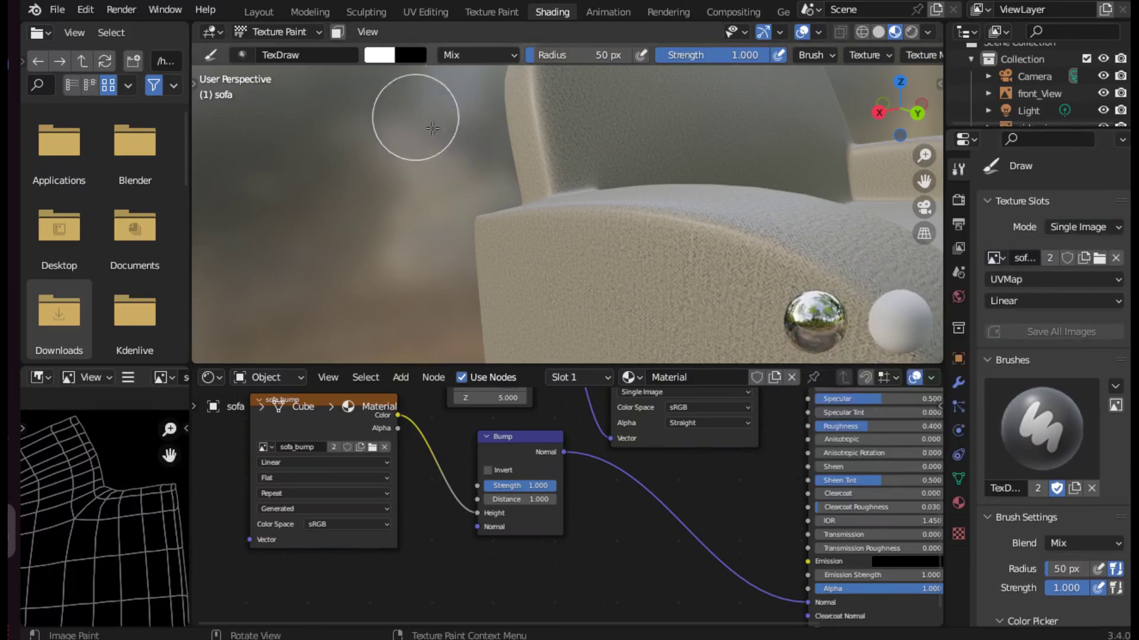
left_click_drag(622, 251, 695, 280)
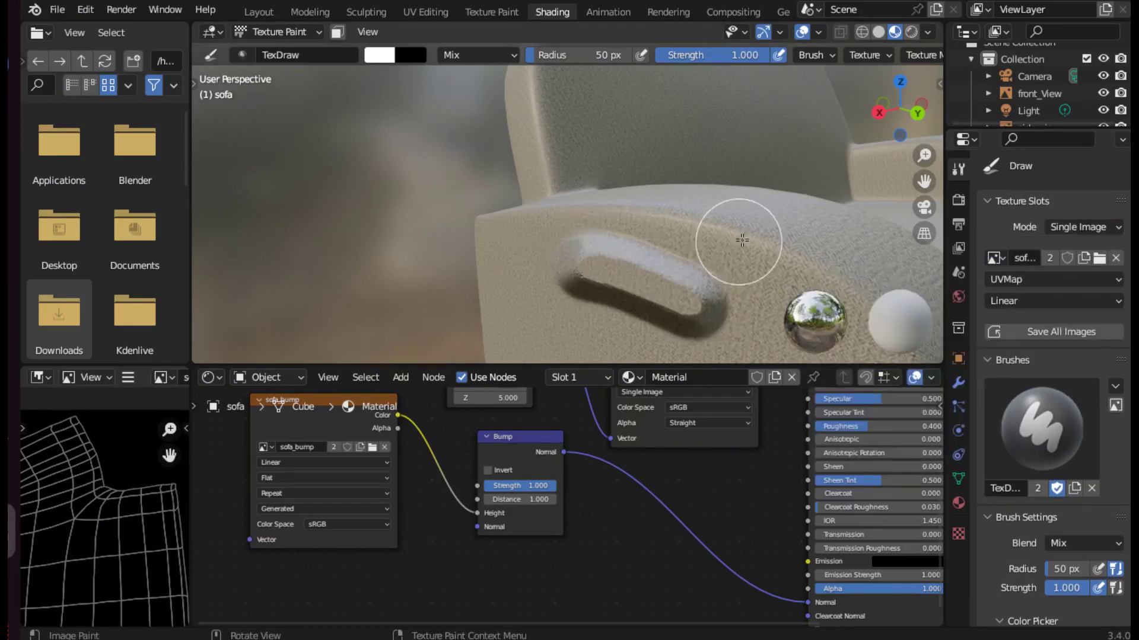
key("ctrl+z")
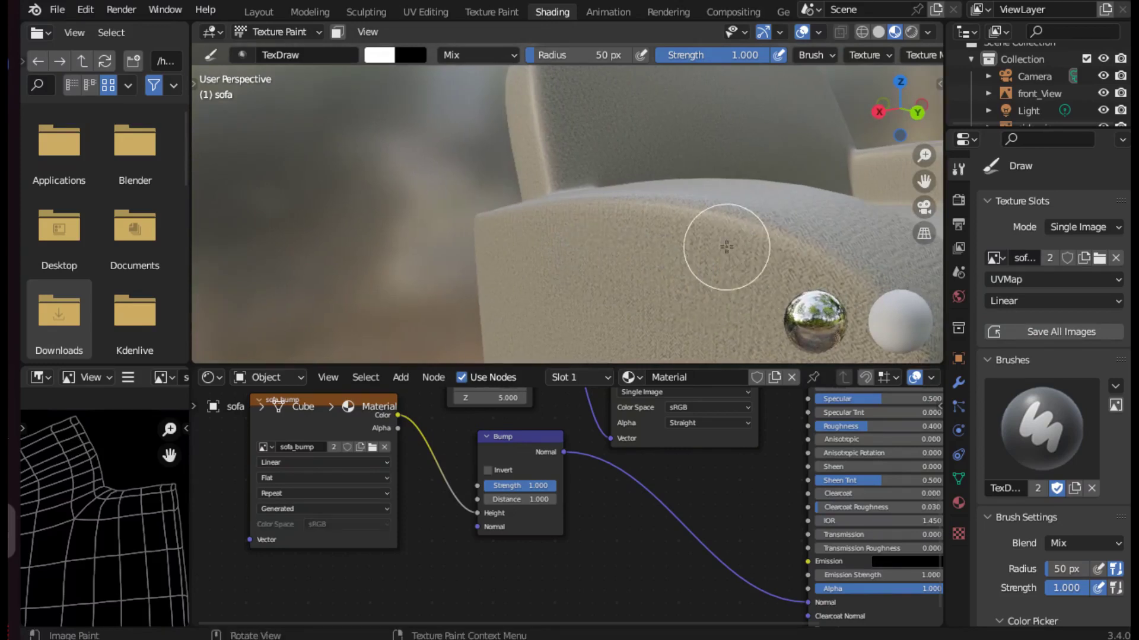
- Set the brush radius to 5 px and strength to 0.406
key("f")
left_click(694, 242)
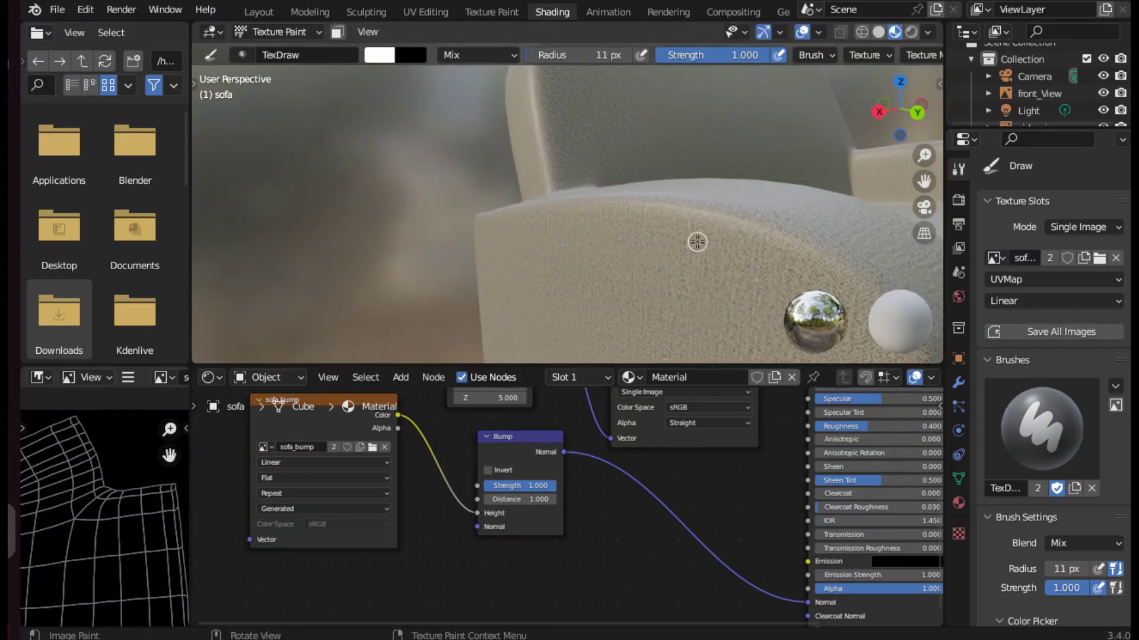
scroll(690, 254, "down", 4)
middle_click_drag(656, 239, 601, 236)
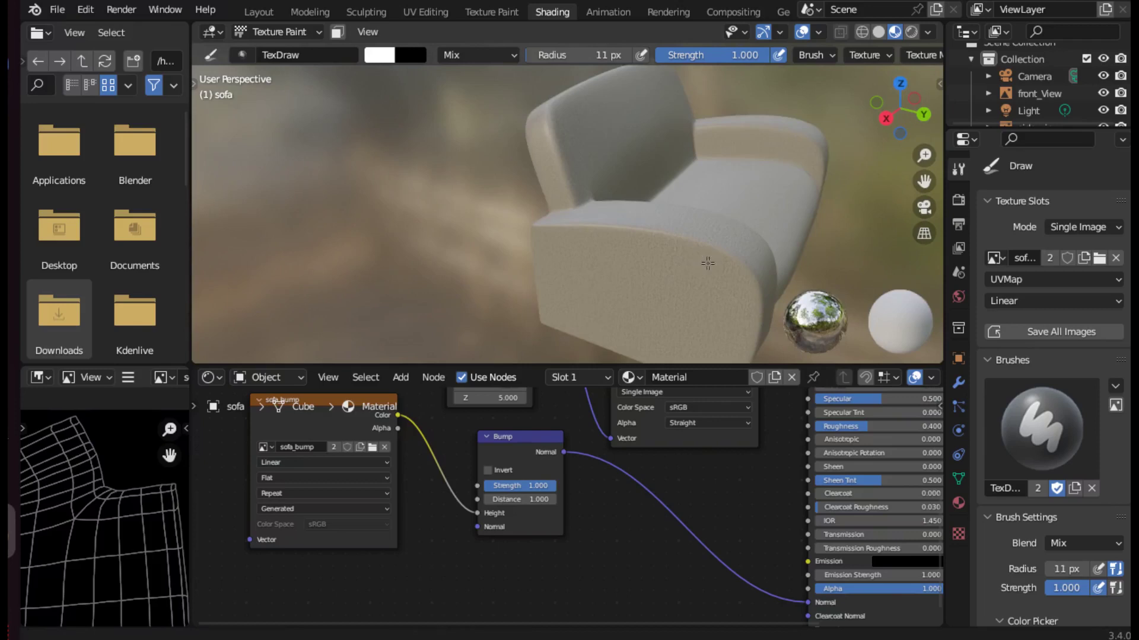
key("f")
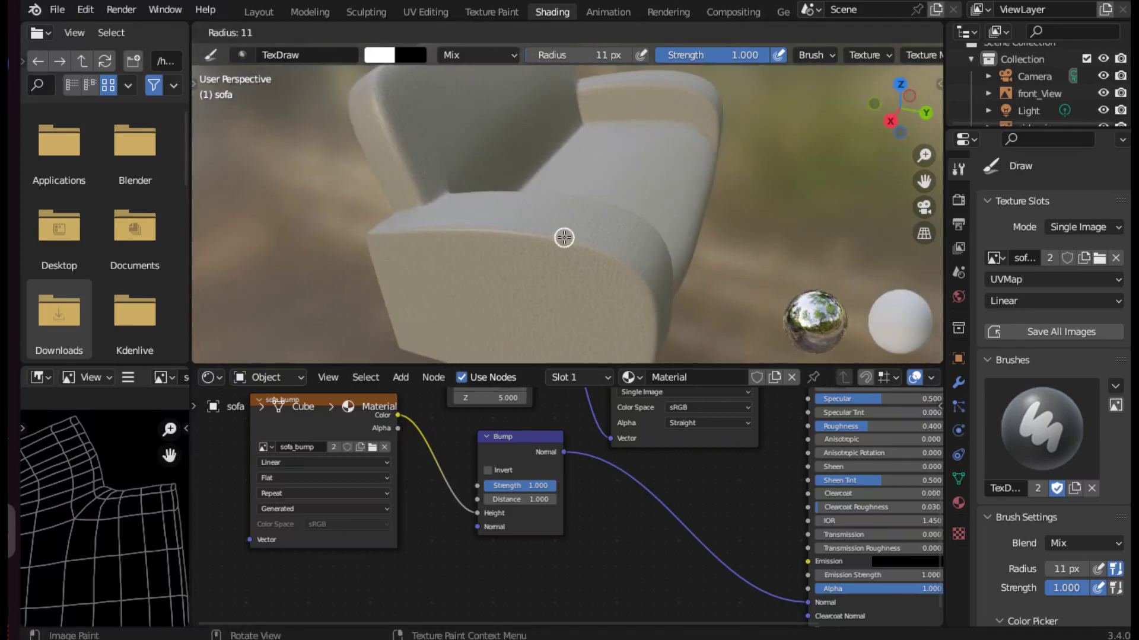
left_click(559, 237)
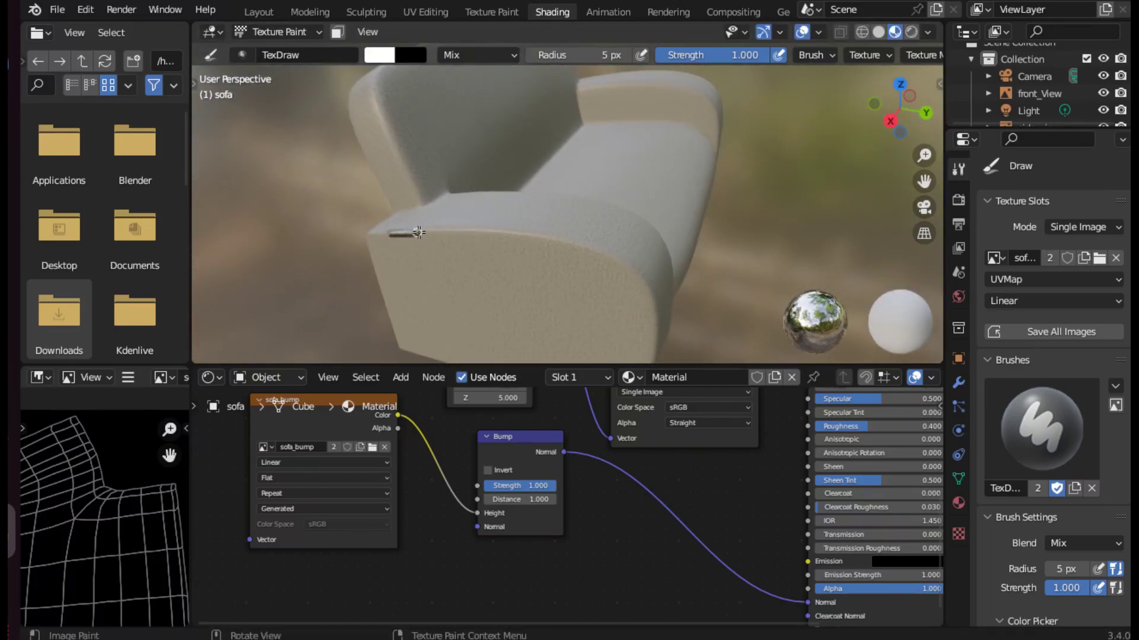
key("ctrl+z")
key("shift+f")
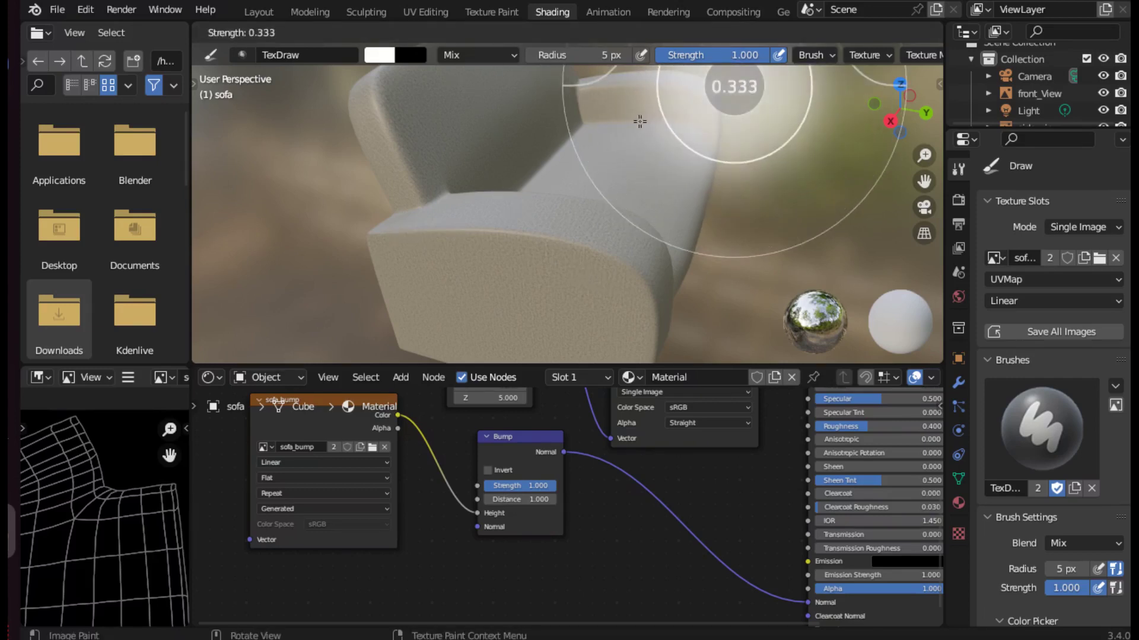
left_click(650, 121)
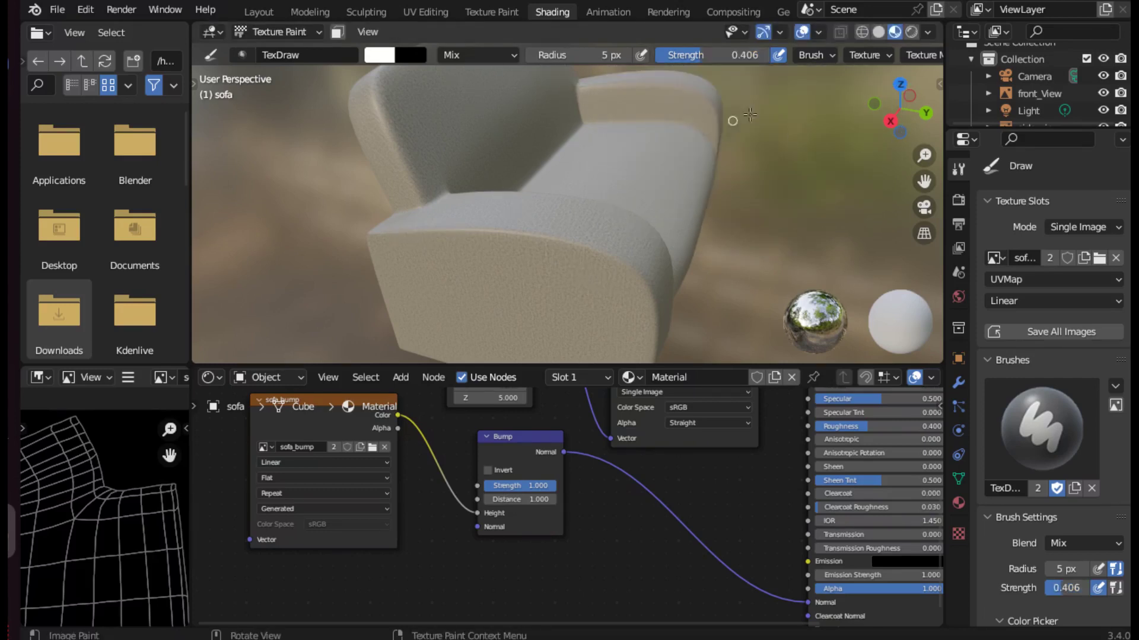
scroll(890, 55, "down", 5)
- Set the Stroke Method to Curve and start a paint curve at the arm's top edge
key("ctrl+z")
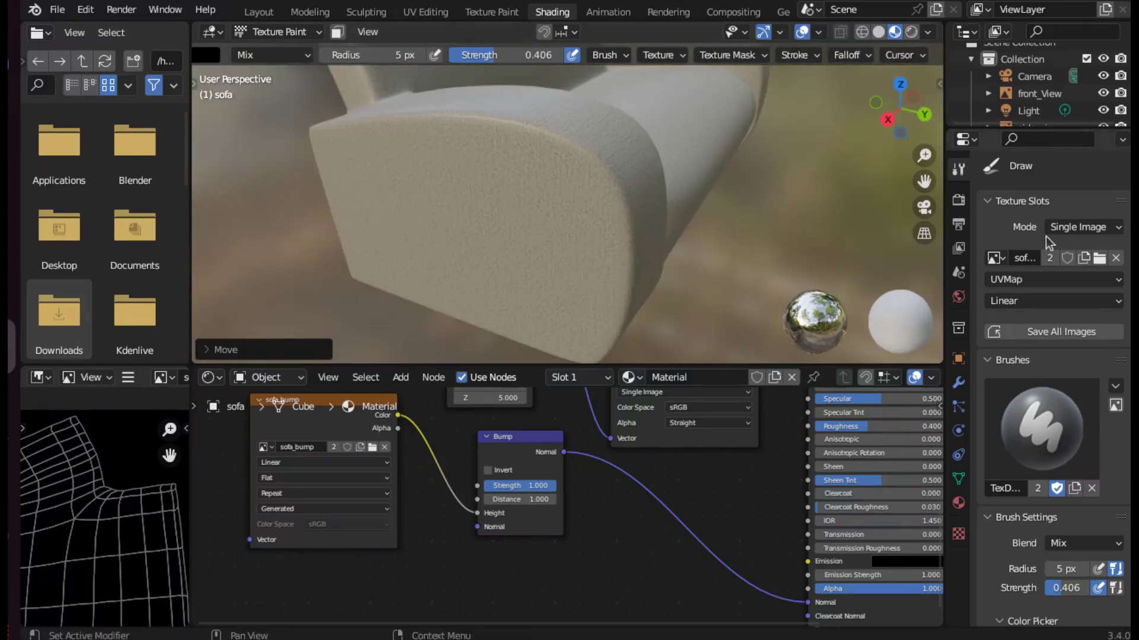
left_click(812, 55)
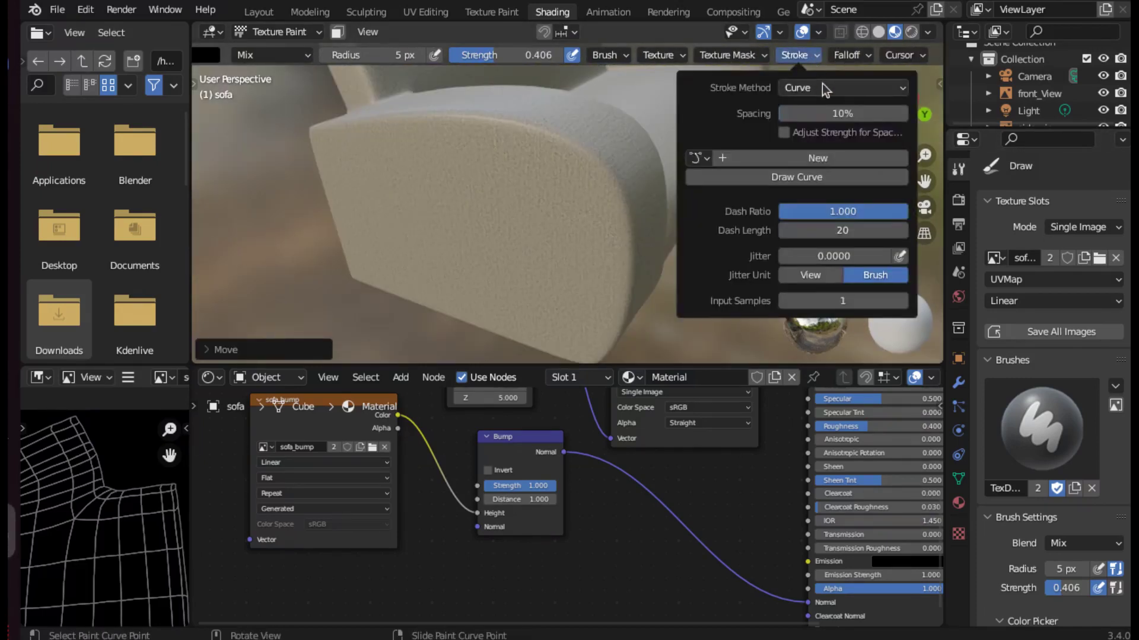
left_click(822, 86)
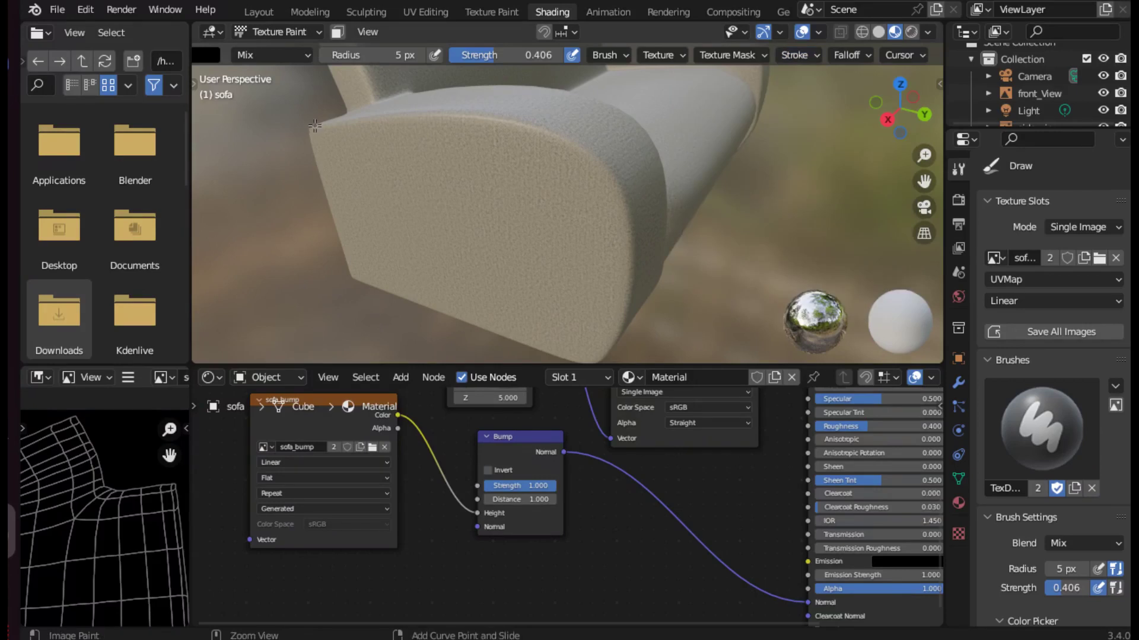
right_click_drag(313, 129, 439, 108, "ctrl")
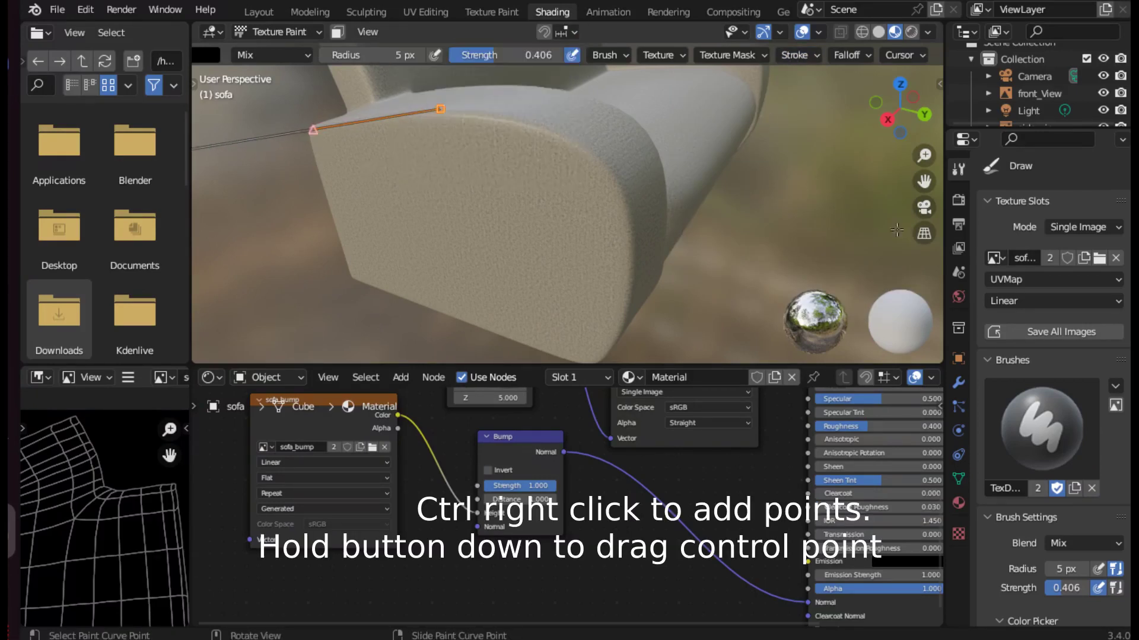
left_click(924, 233)
middle_click_drag(616, 209, 485, 181)
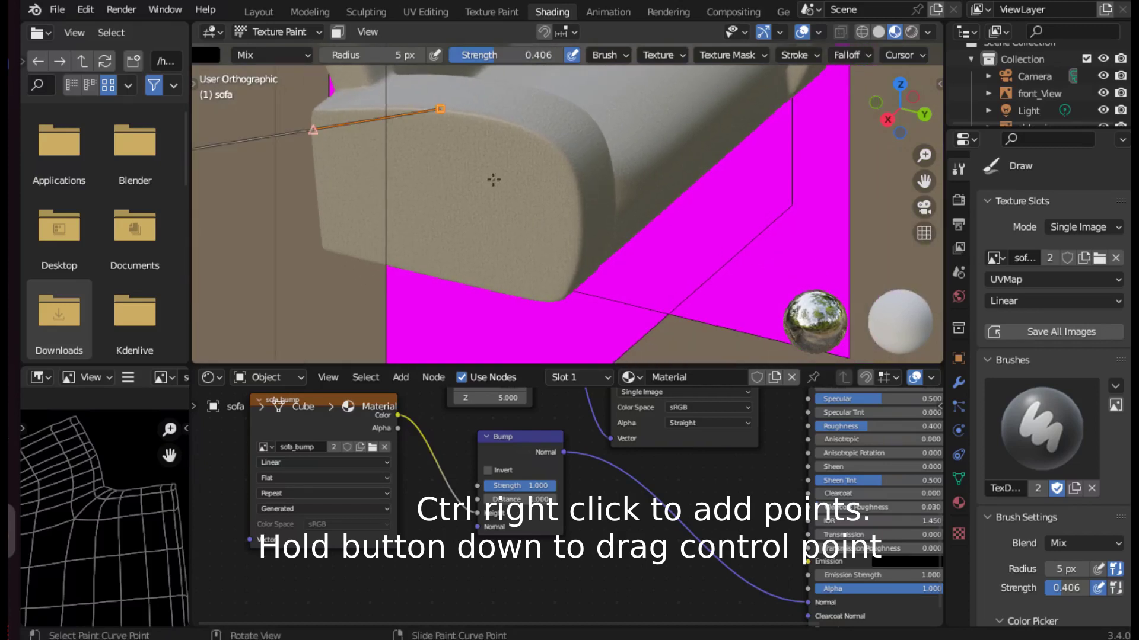
- Move the first curve point onto the arm edge and adjust its right handle
key("g")
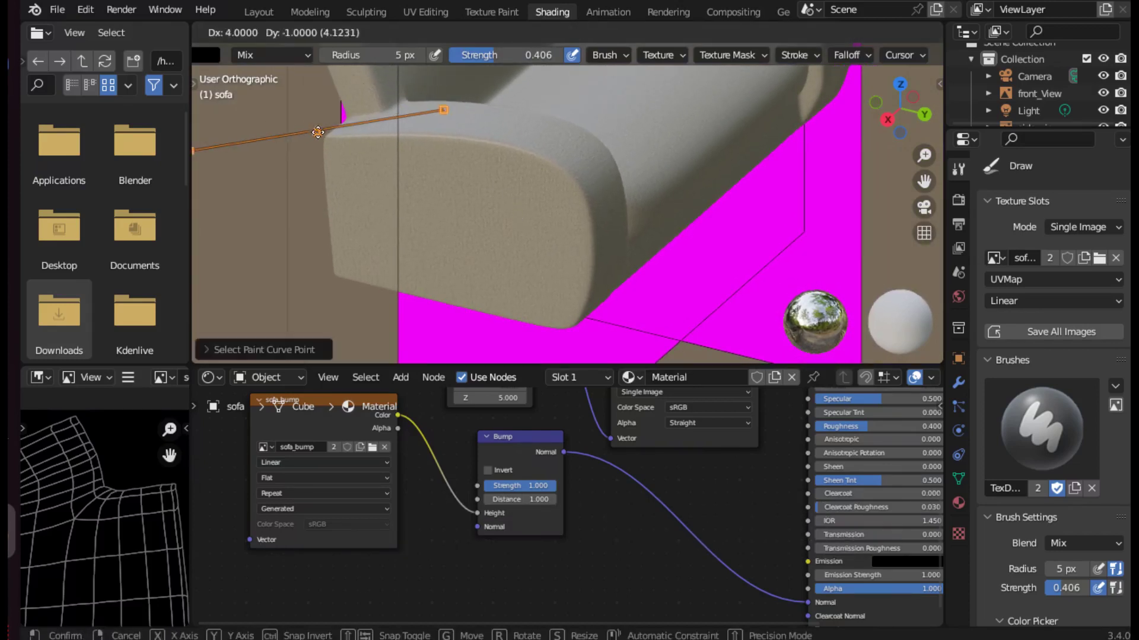
left_click(482, 119)
left_click(454, 118)
key("g")
left_click(491, 126)
- Add a second curve point along the arm top and smooth its left handle
right_click_drag(543, 160, 603, 175, "ctrl")
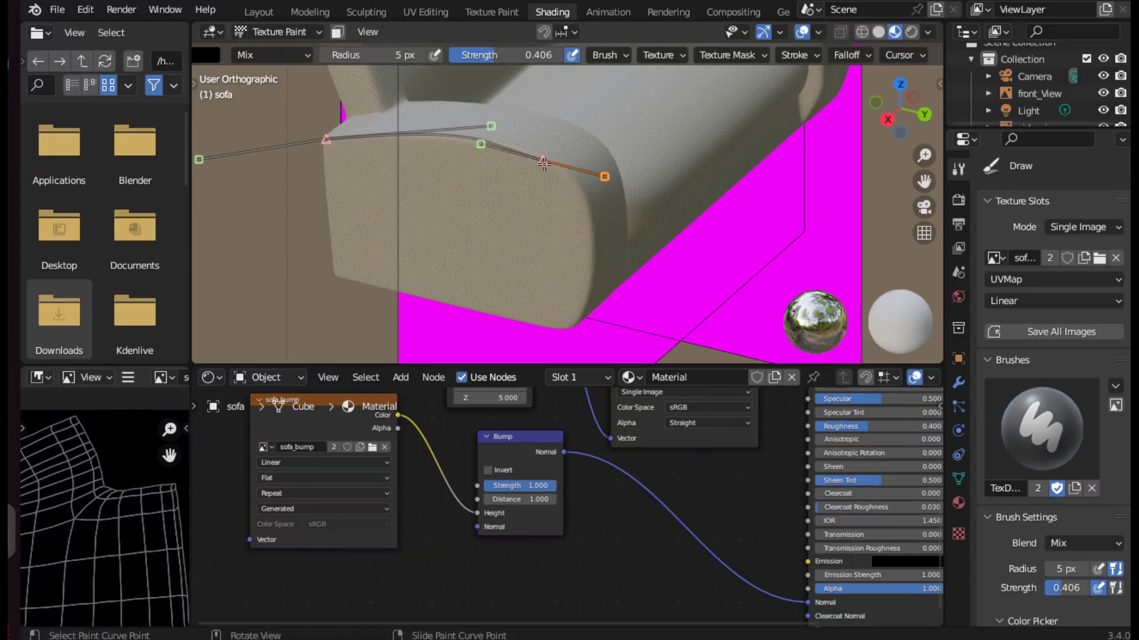
left_click(543, 160)
key("g")
left_click(523, 159)
left_click(493, 146)
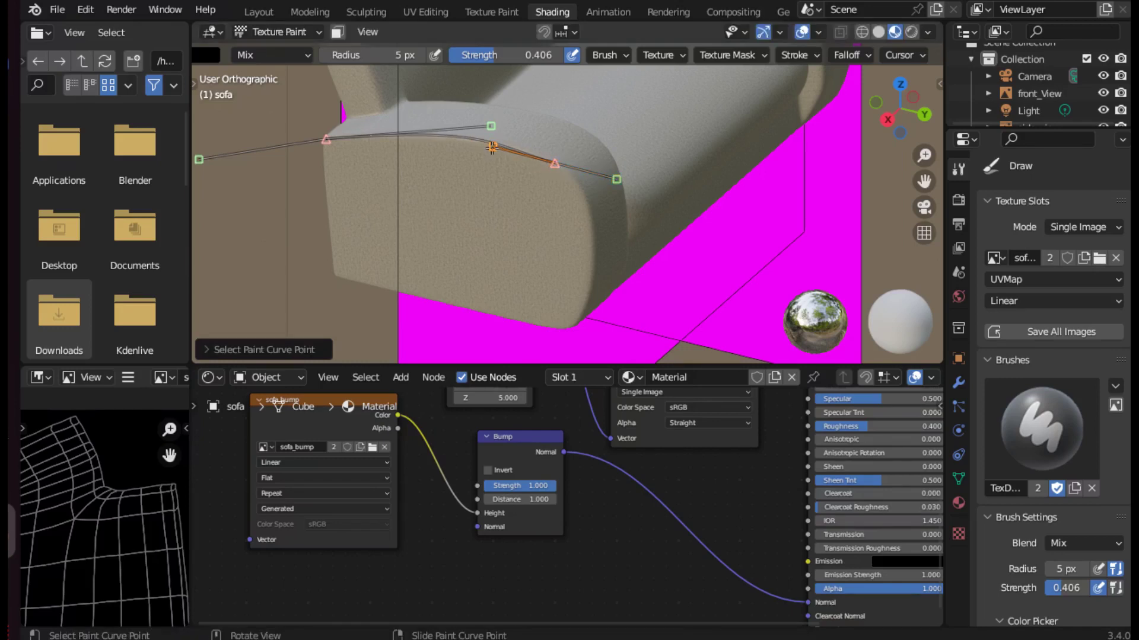
key("g")
left_click(497, 148)
left_click(491, 125)
key("g")
left_click(480, 135)
- Extend the curve down the arm's front corner and adjust the lower point and handle
left_click(555, 164)
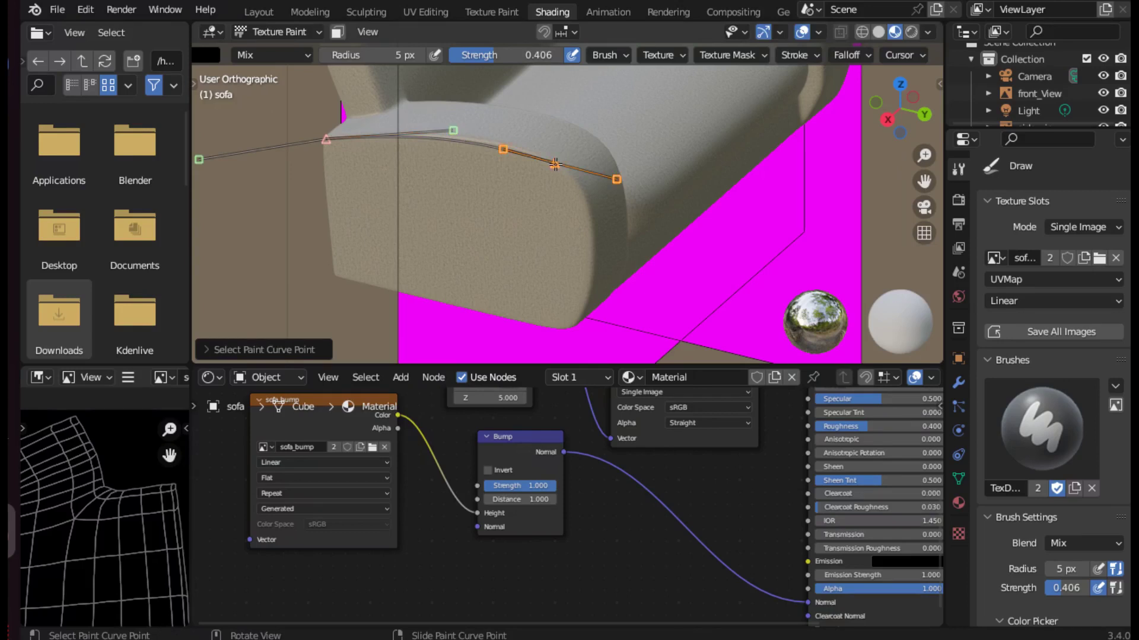
right_click_drag(578, 322, 556, 378, "ctrl")
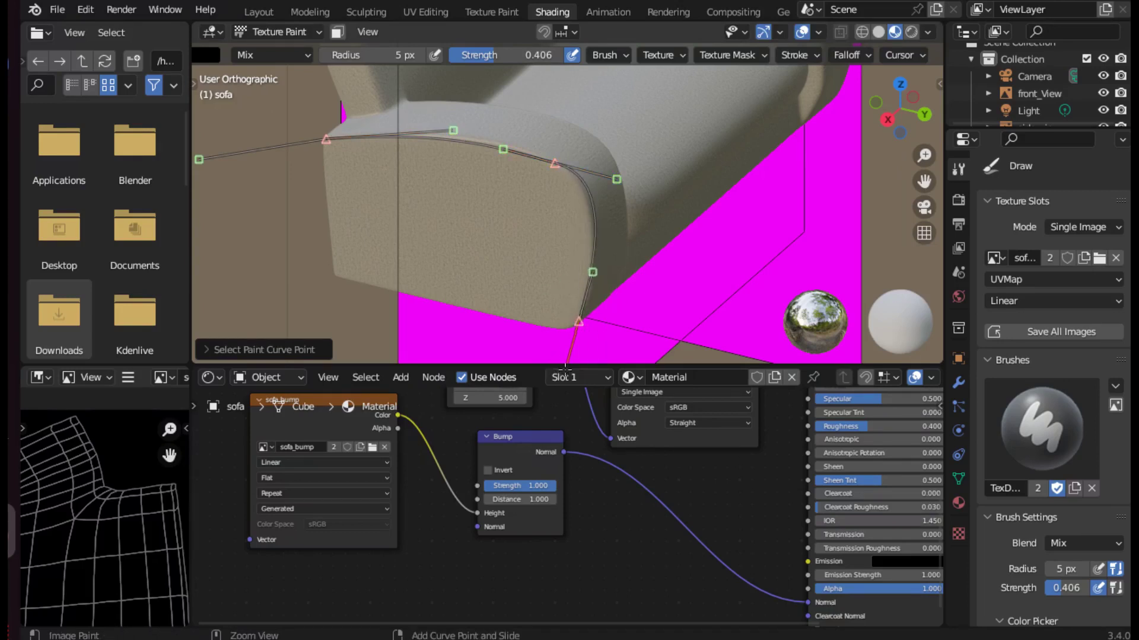
left_click(616, 179)
key("g")
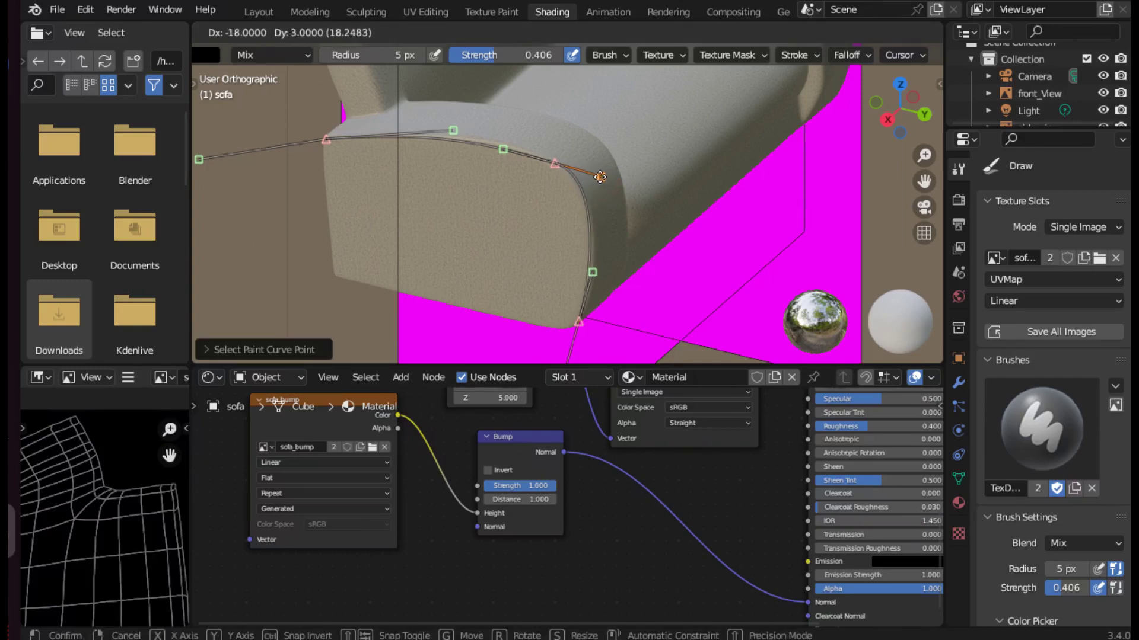
left_click(601, 177)
left_click(592, 273)
key("g")
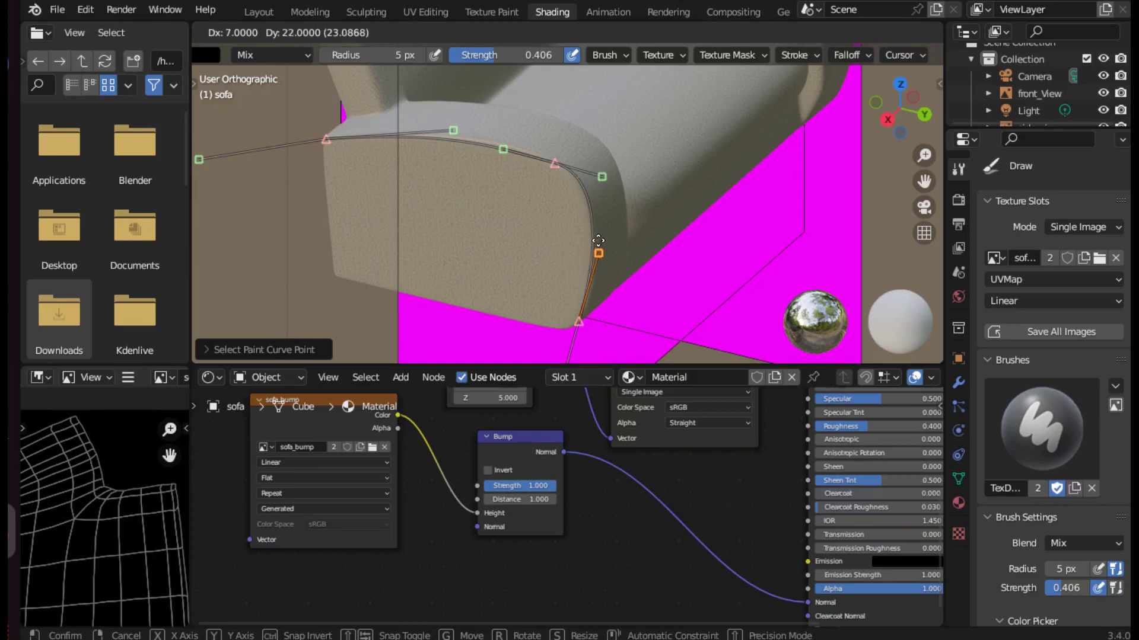
left_click(599, 254)
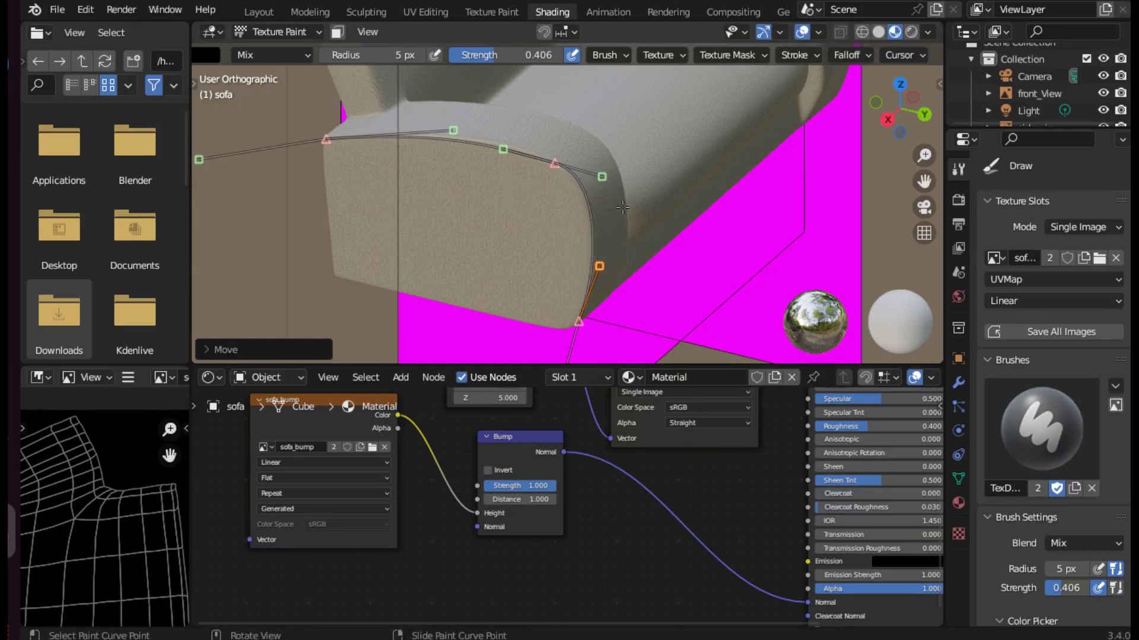
middle_click_drag(622, 206, 656, 212)
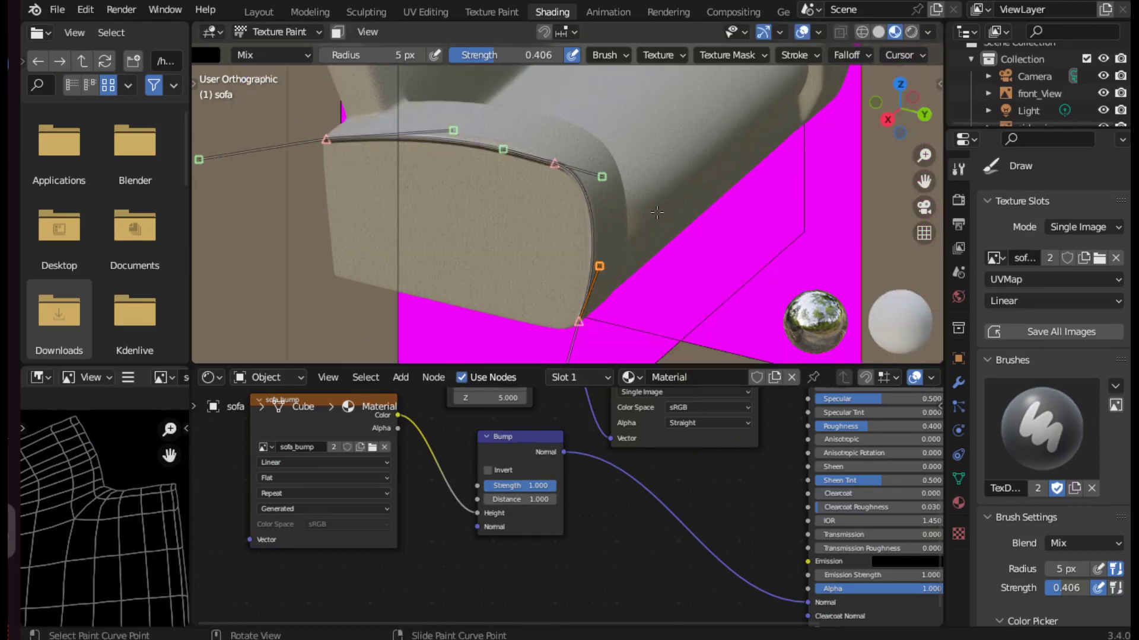
- Paint a seam along the curve with a 0.117-strength, 3 px brush
key("shift+f")
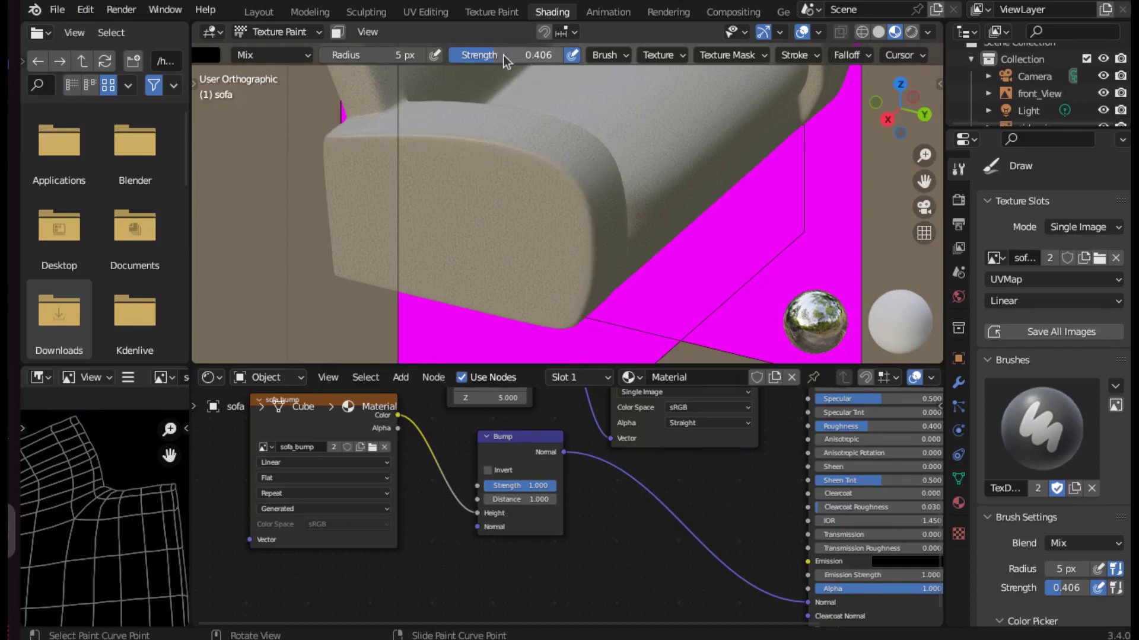
left_click(535, 141)
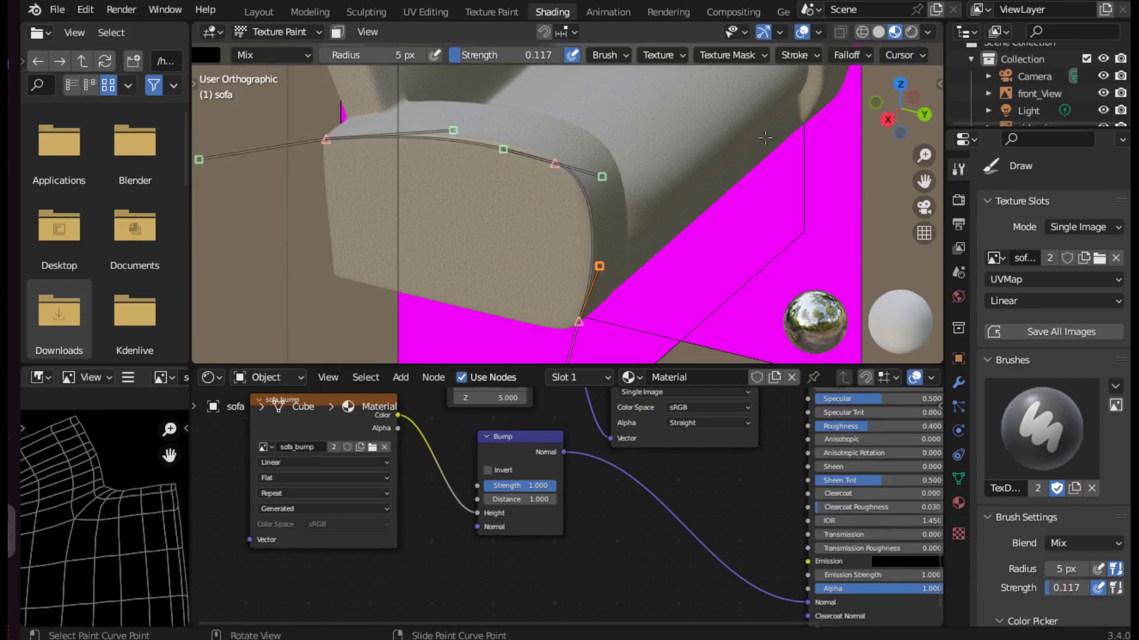
key("f")
key("Return")
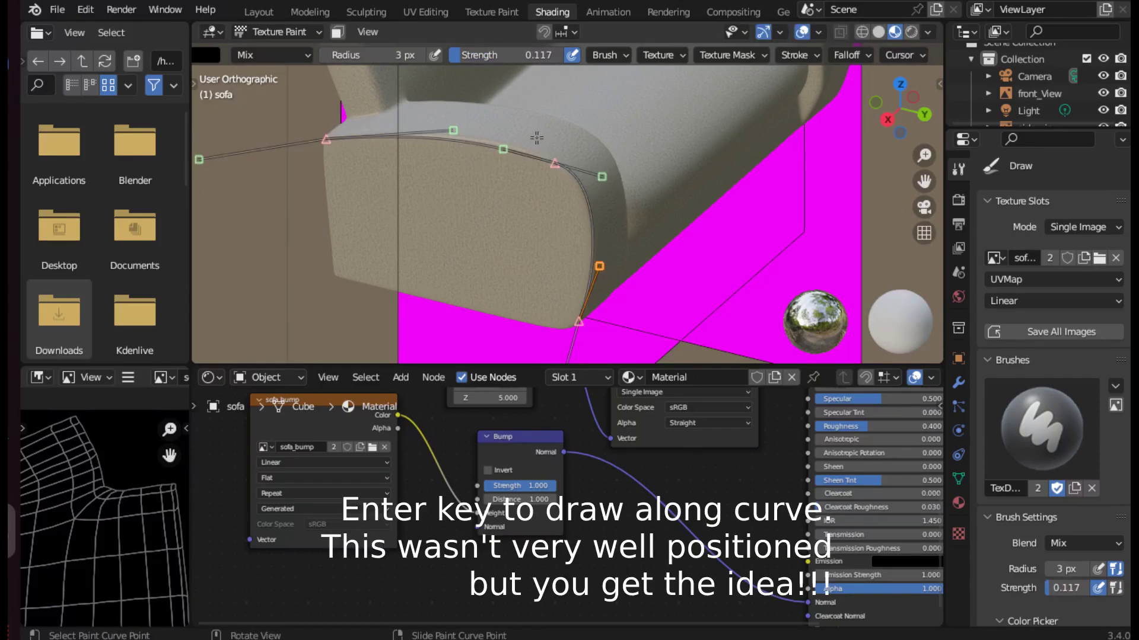
key("Return")
- Zoom in on the painted seam line and save all images
scroll(603, 229, "up", 4)
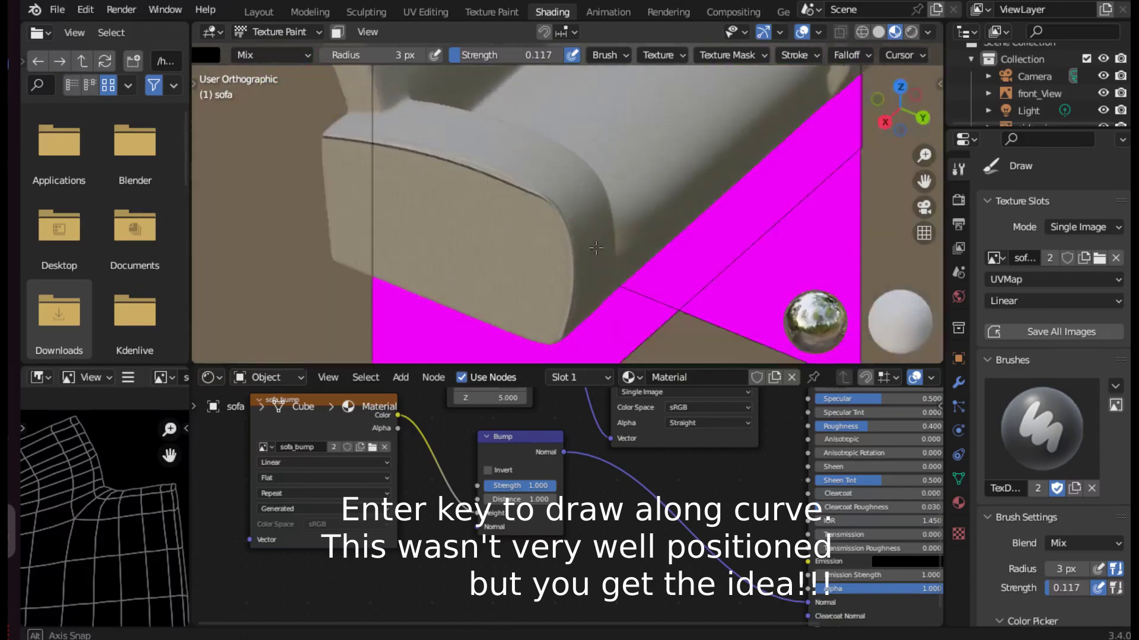
middle_click_drag(603, 230, 625, 205)
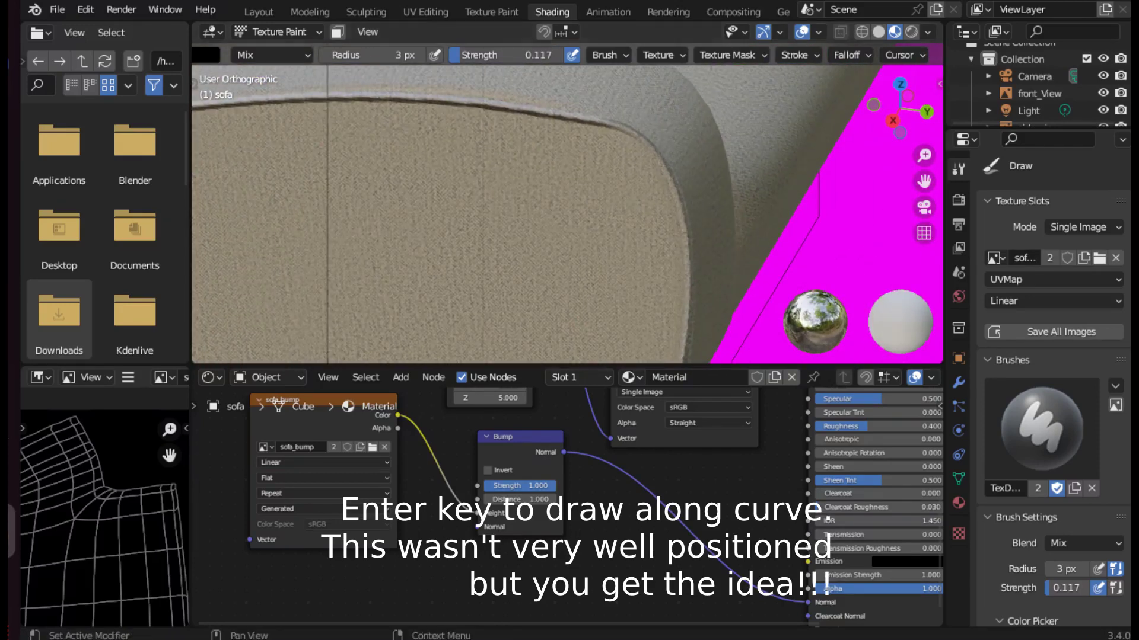
left_click(1048, 333)
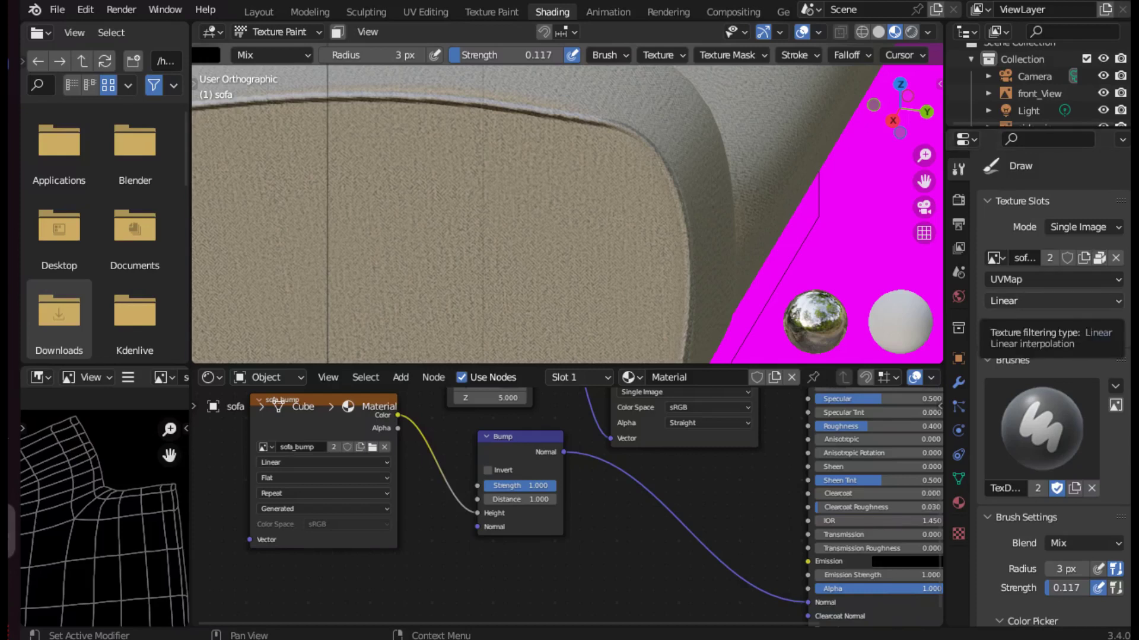